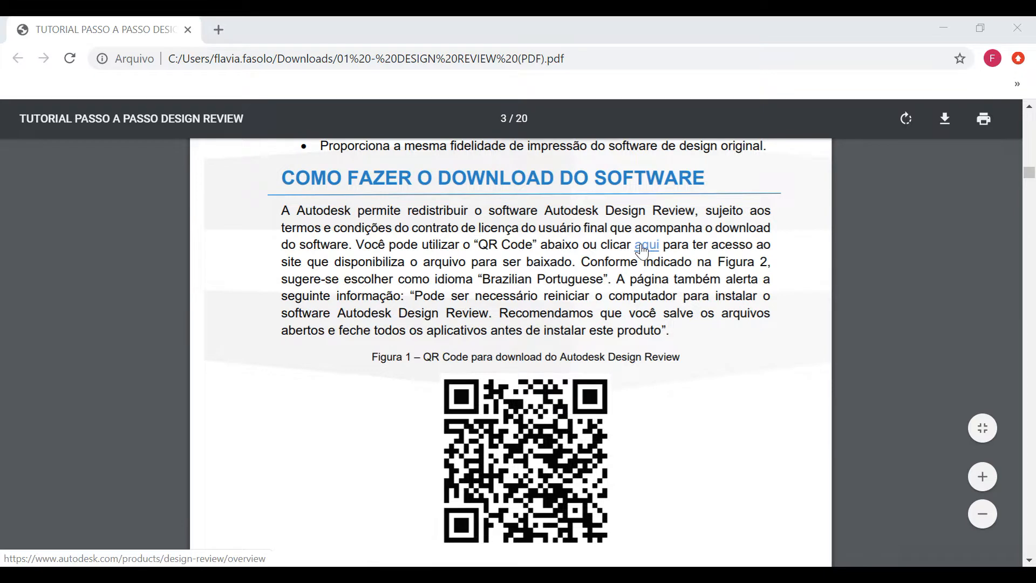
Open the Autodesk Design Review page and download the Brazilian Portuguese MSI installer
click(640, 245)
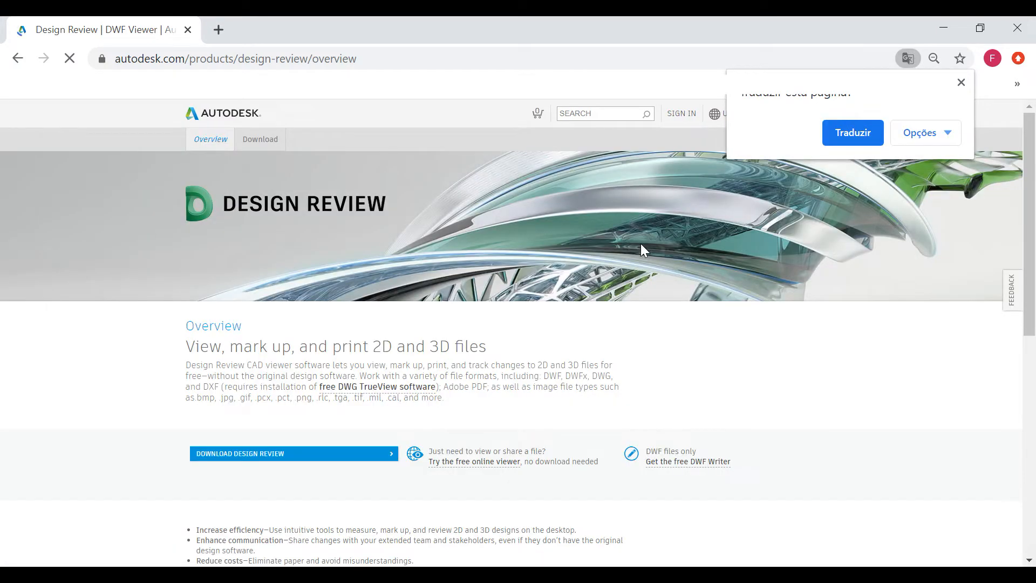
scroll(370, 336, down, 1)
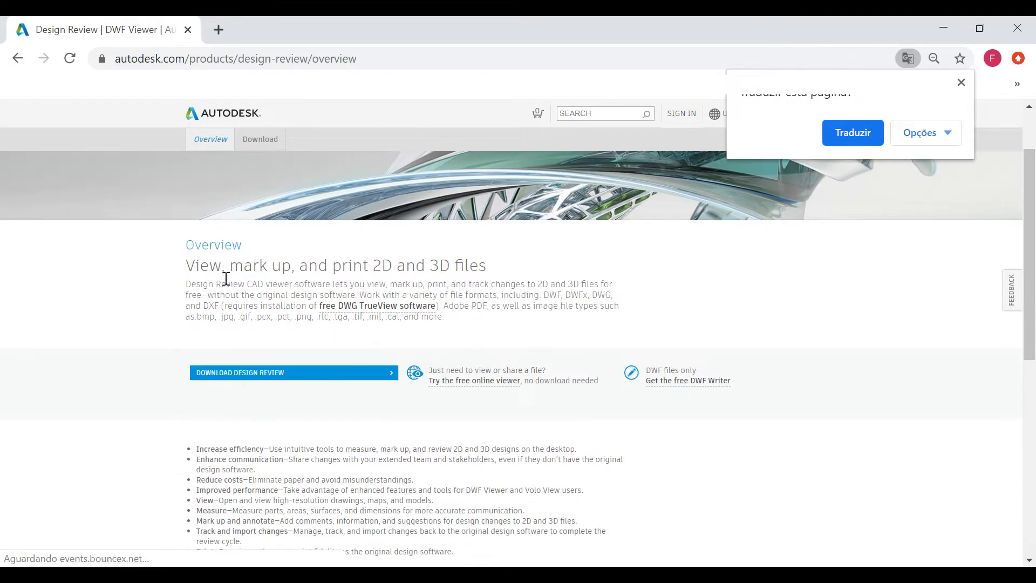
click(275, 373)
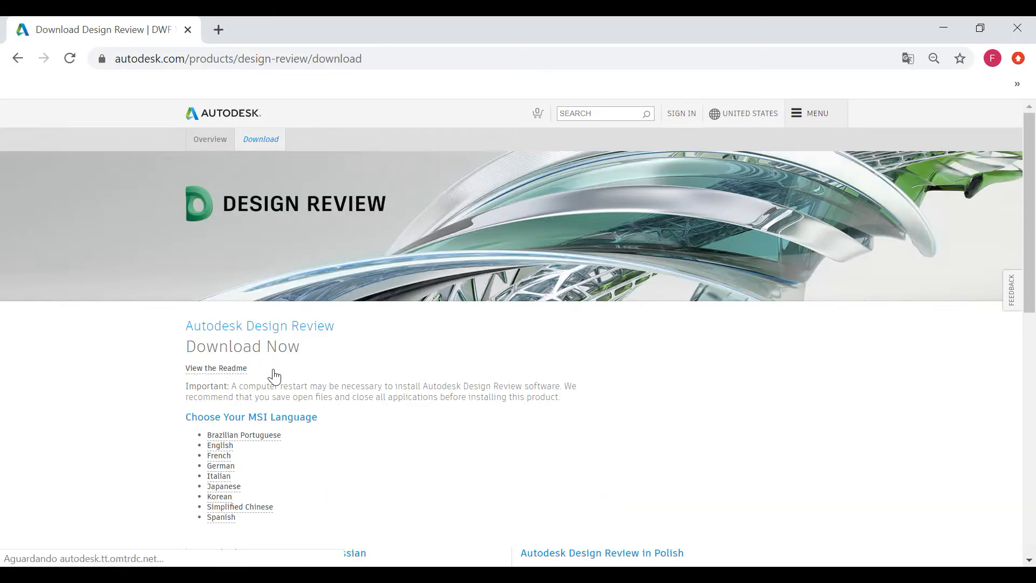
scroll(274, 377, down, 1)
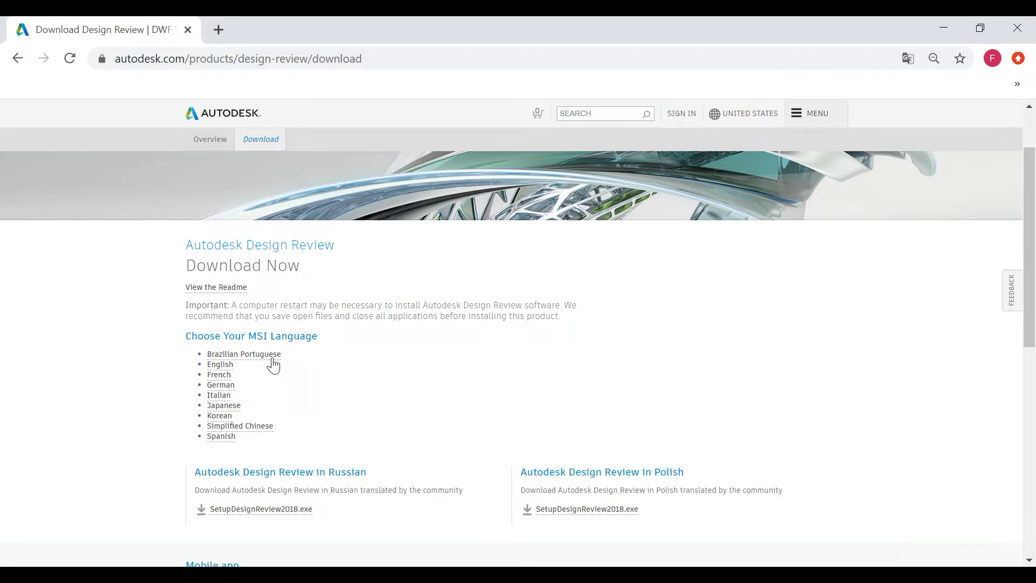
click(273, 357)
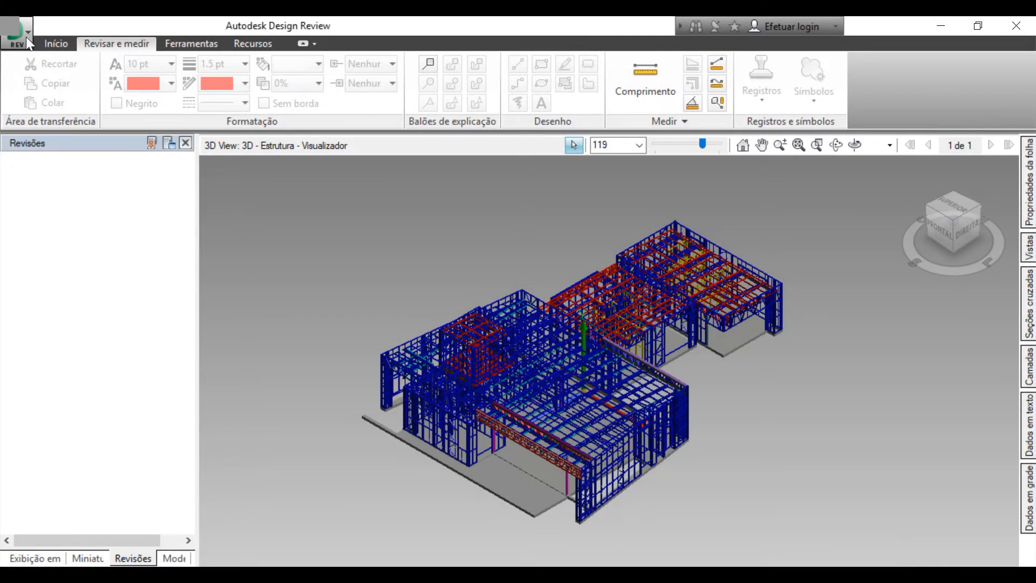
click(21, 34)
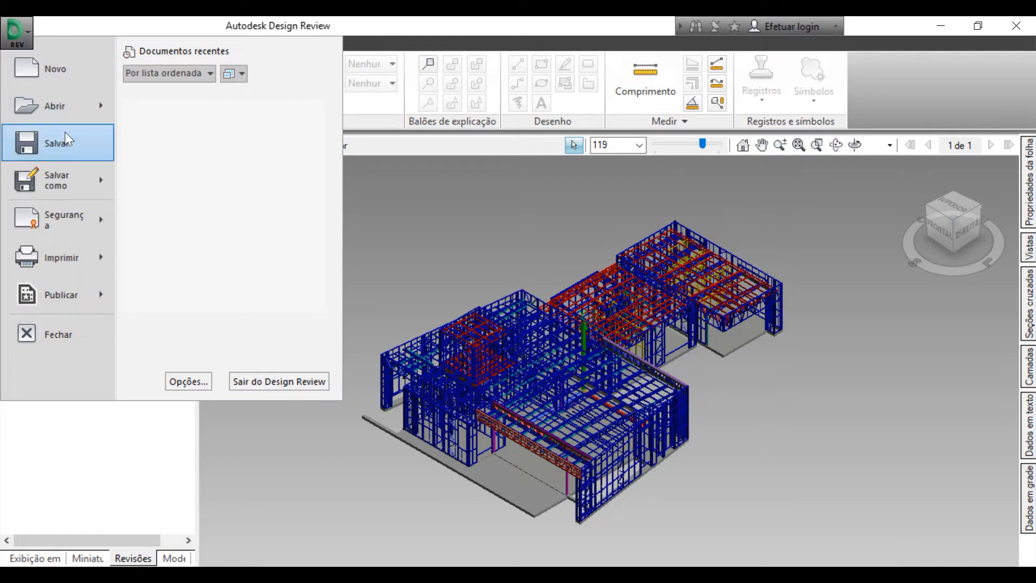
mouse_move(74, 293)
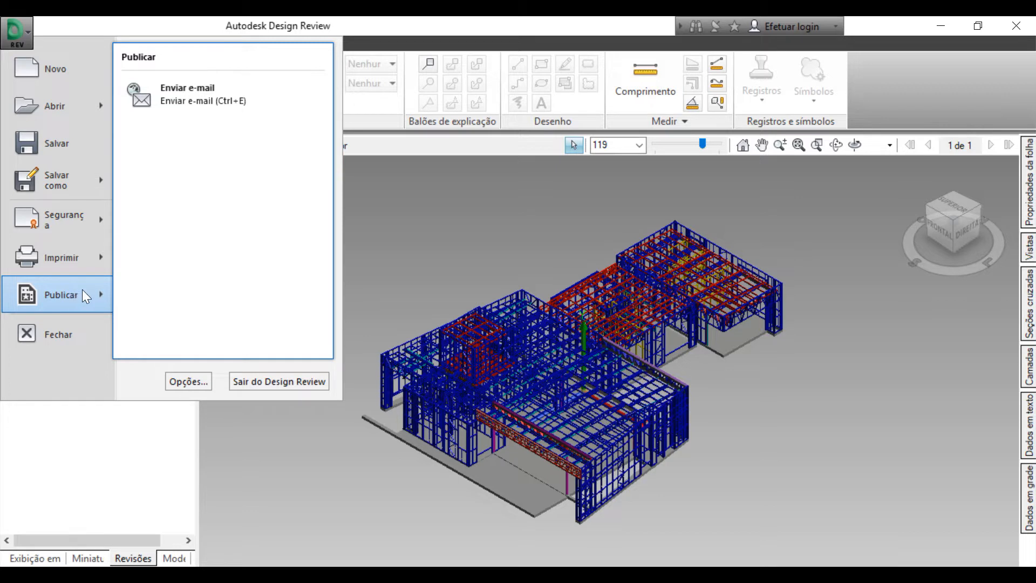
click(426, 218)
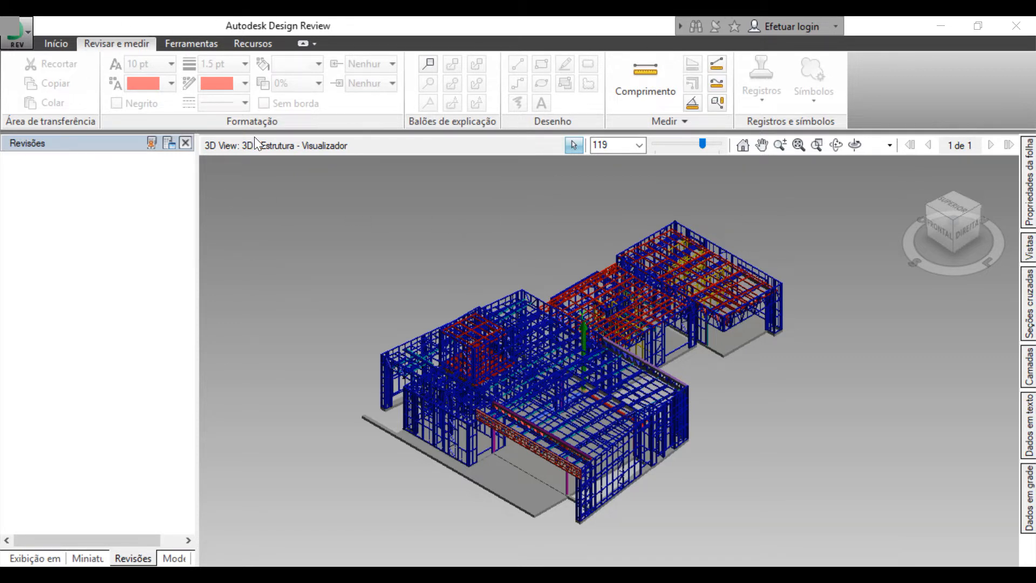
click(72, 44)
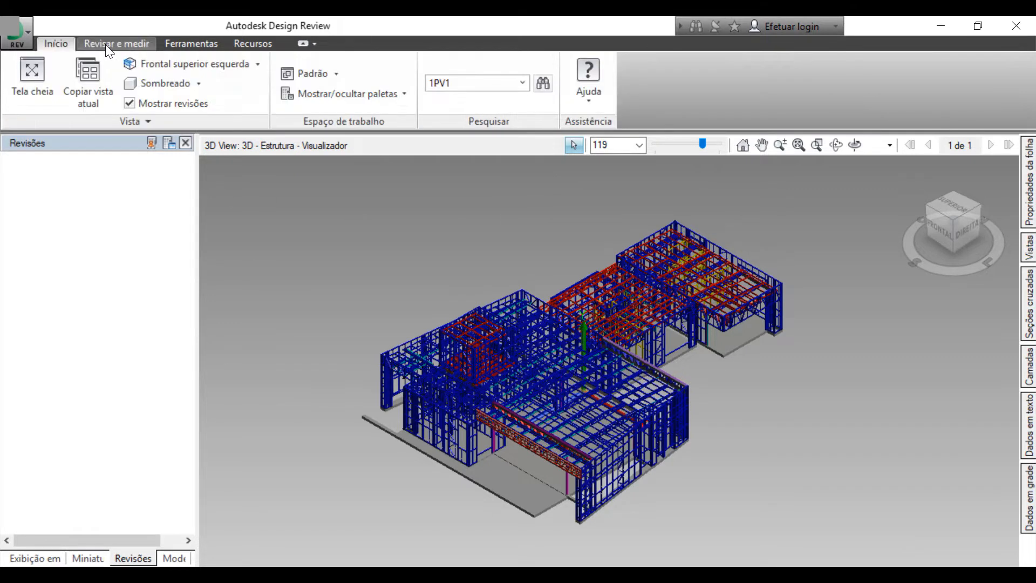
click(105, 44)
click(175, 45)
click(252, 44)
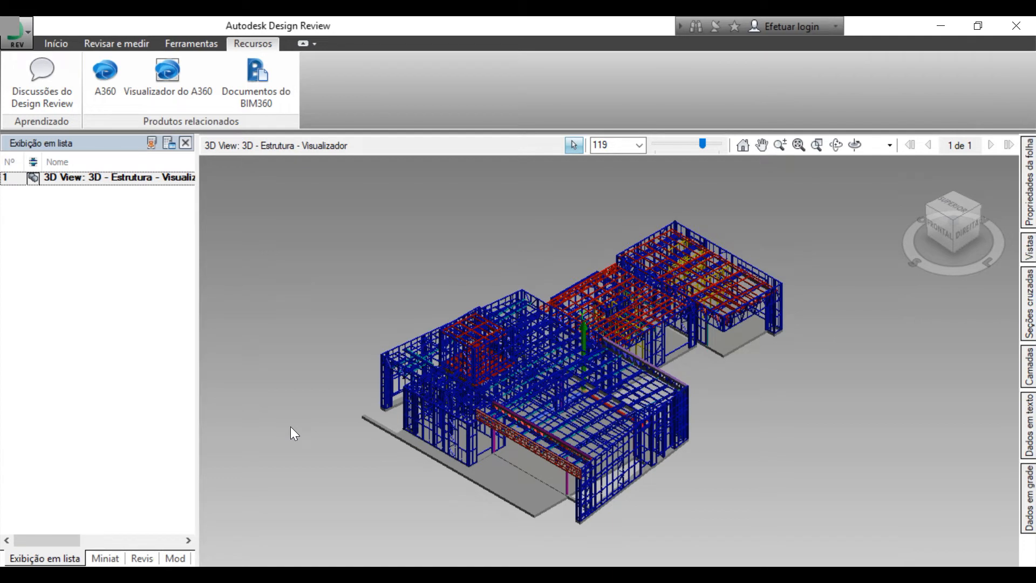
Examine the sheet list, thumbnails, markups and model structure of the open 3D structure file
click(105, 559)
click(140, 559)
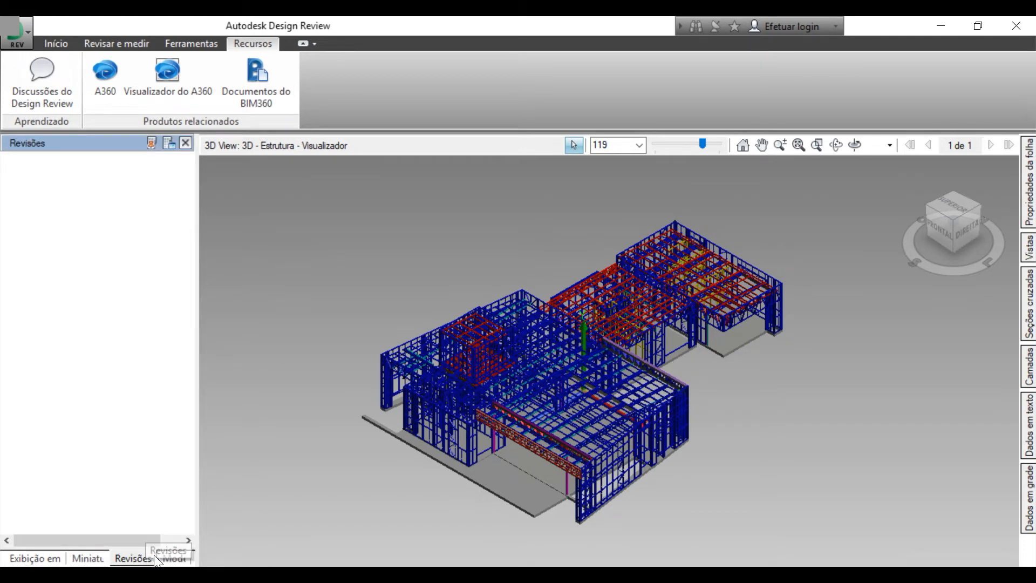
click(172, 559)
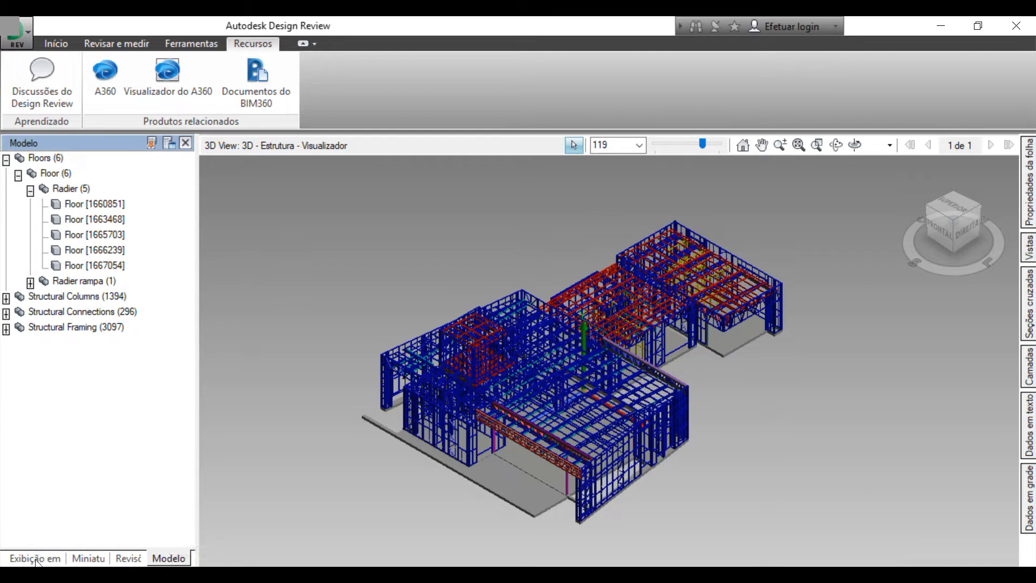
click(89, 558)
click(32, 559)
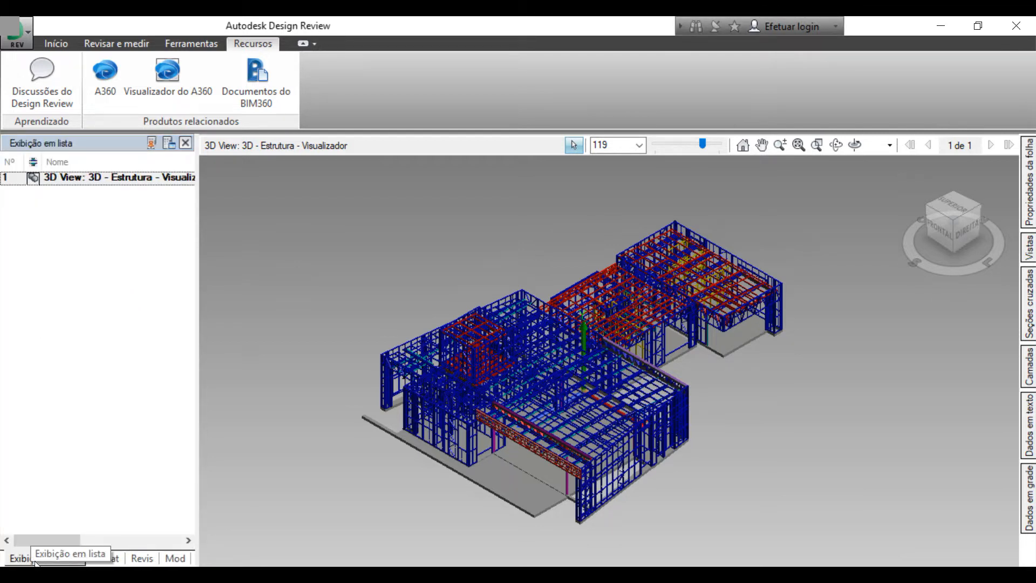
click(113, 559)
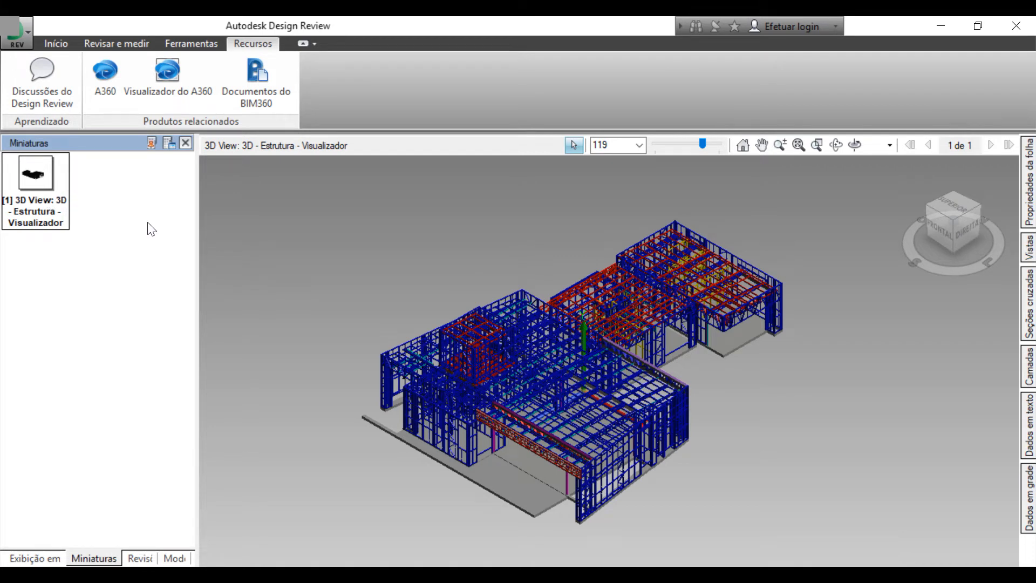
click(35, 558)
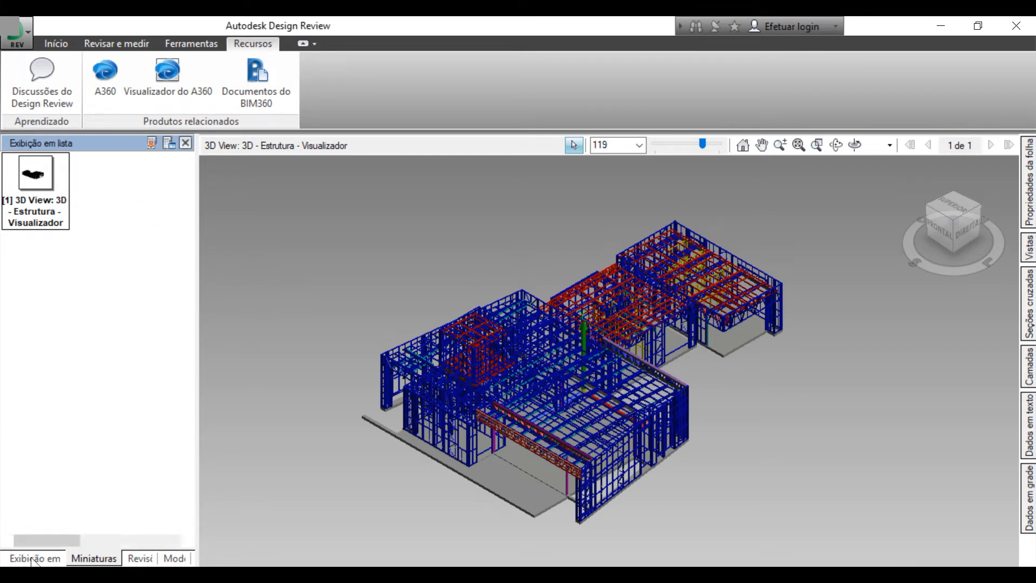
click(108, 560)
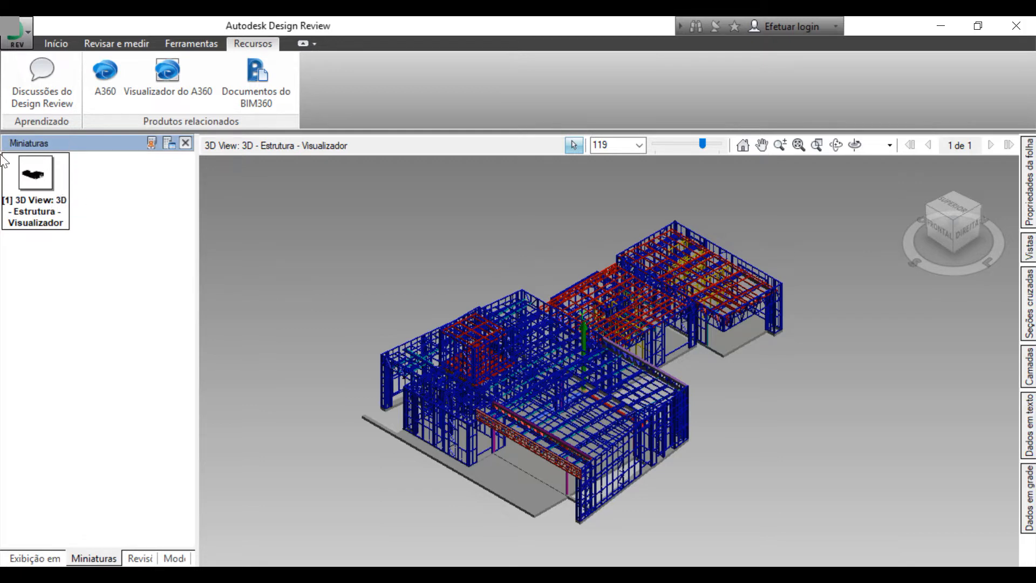
click(45, 197)
click(144, 382)
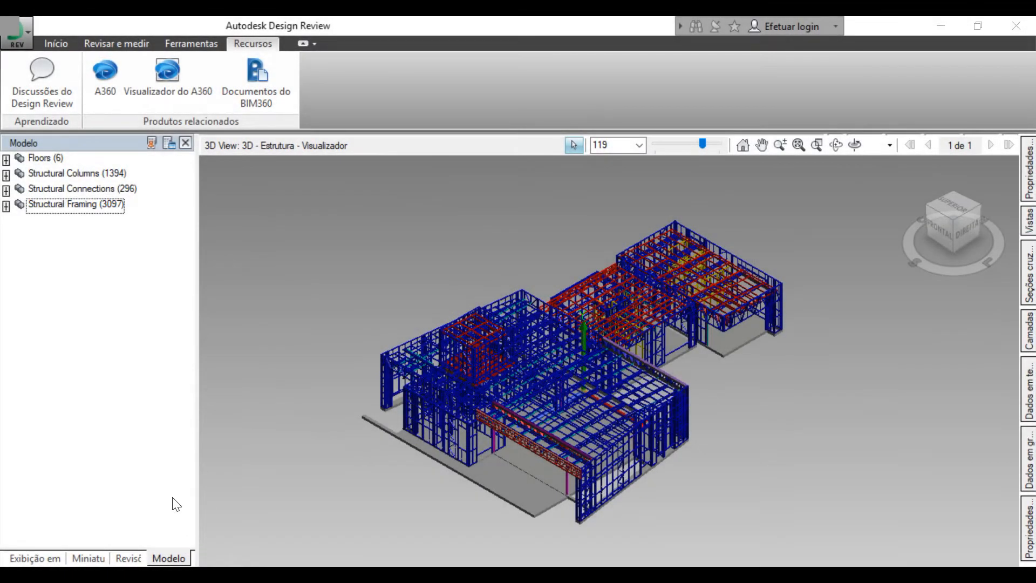
Highlight the Floors, Structural Columns, Structural Connections and Structural Framing categories one at a time in the 3D model
click(62, 156)
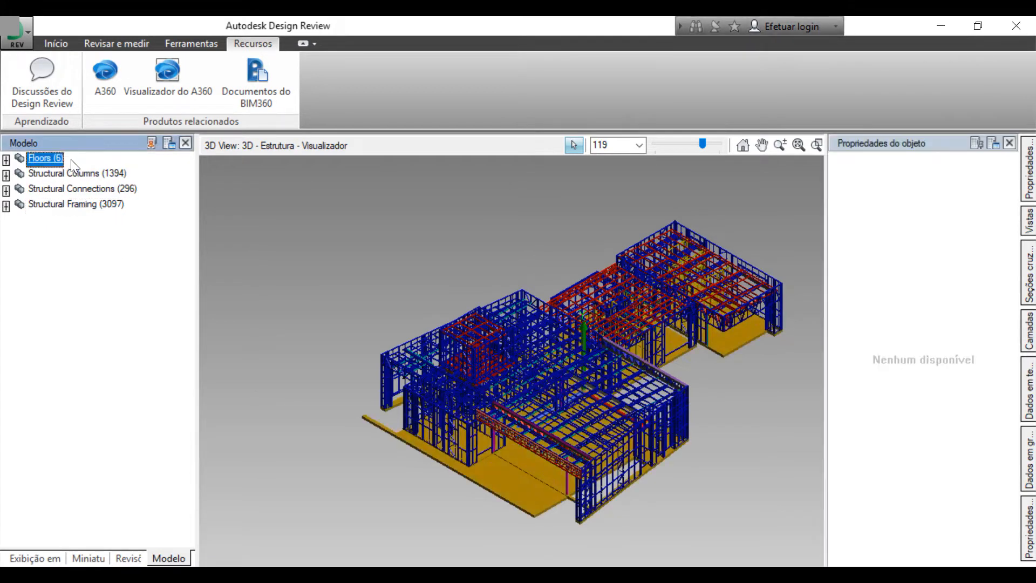
click(96, 173)
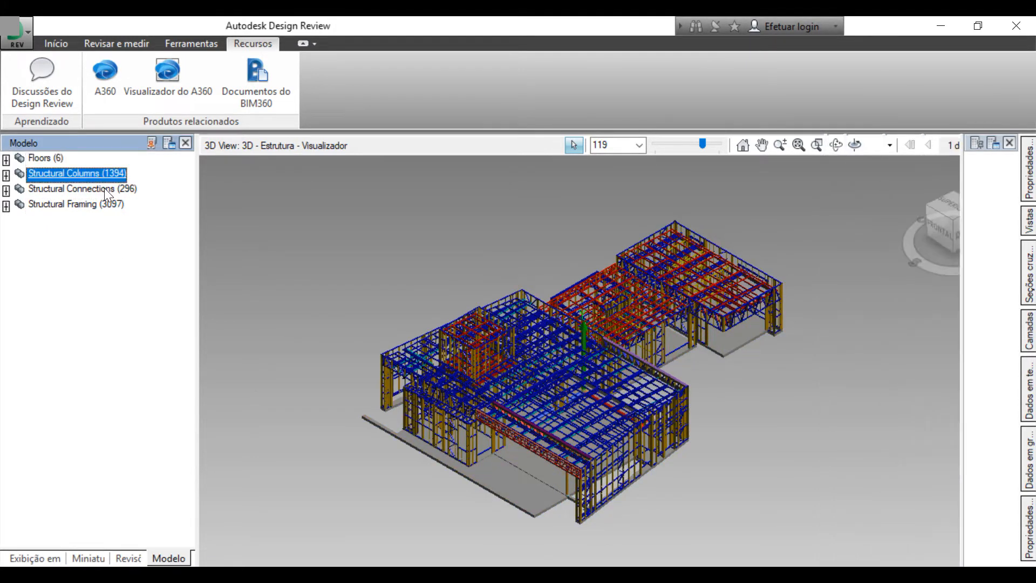
click(107, 189)
click(51, 176)
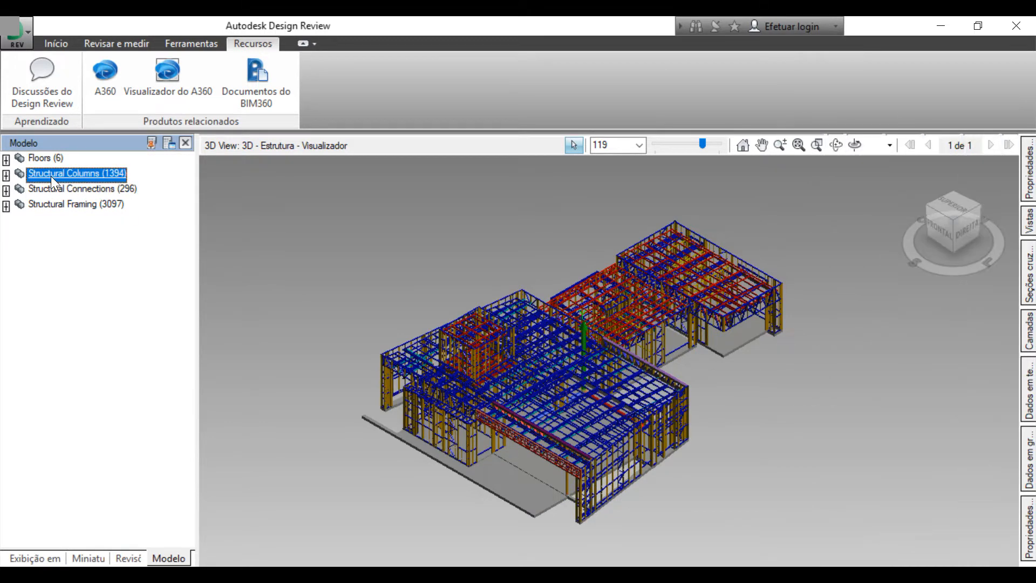
click(50, 186)
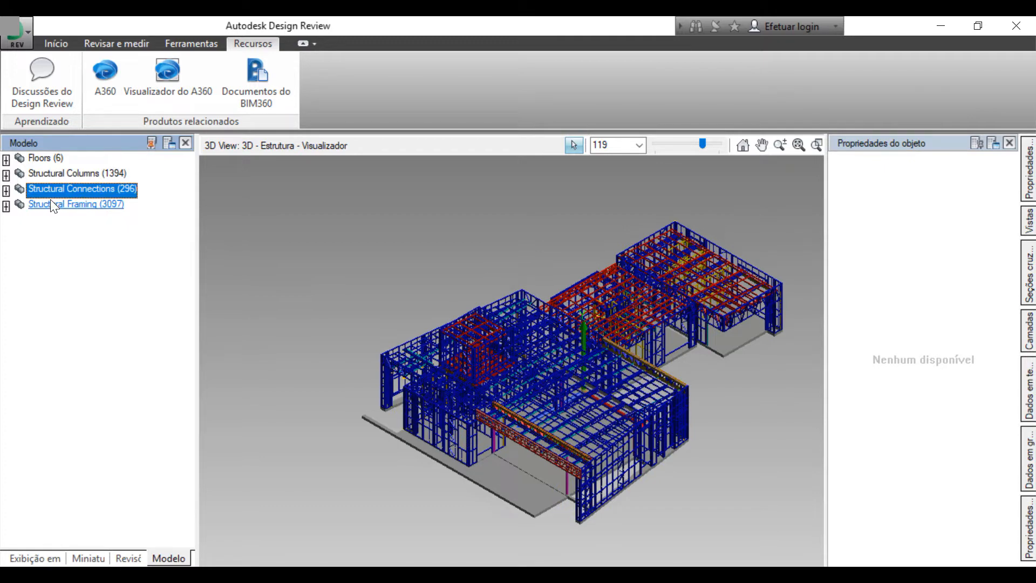
click(57, 201)
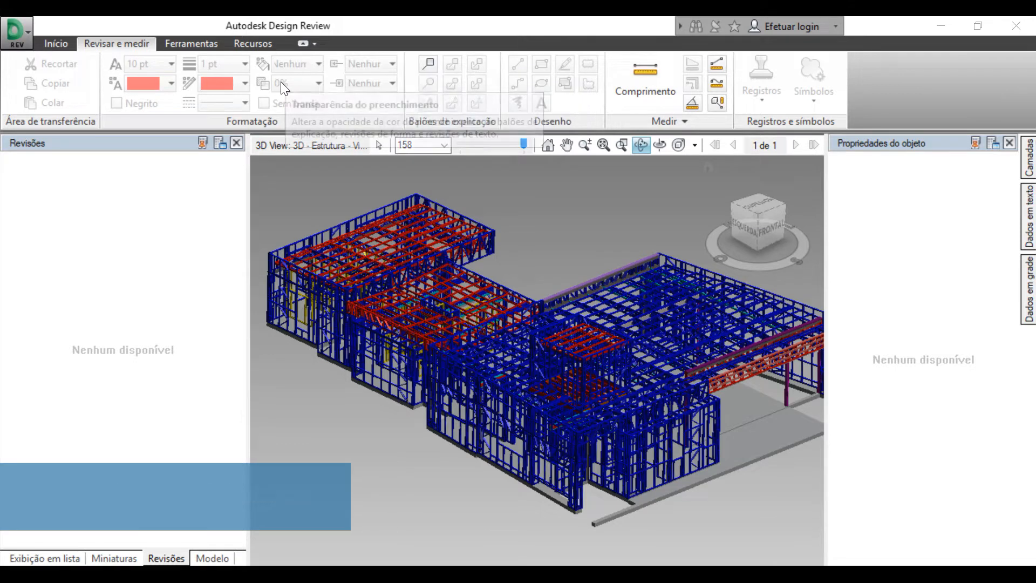
click(60, 43)
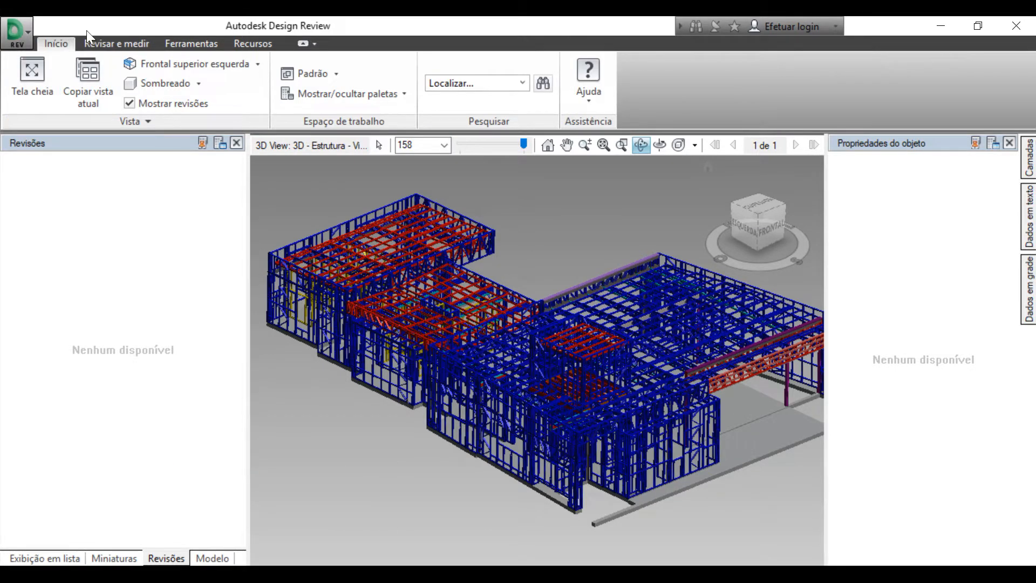
click(111, 42)
click(186, 43)
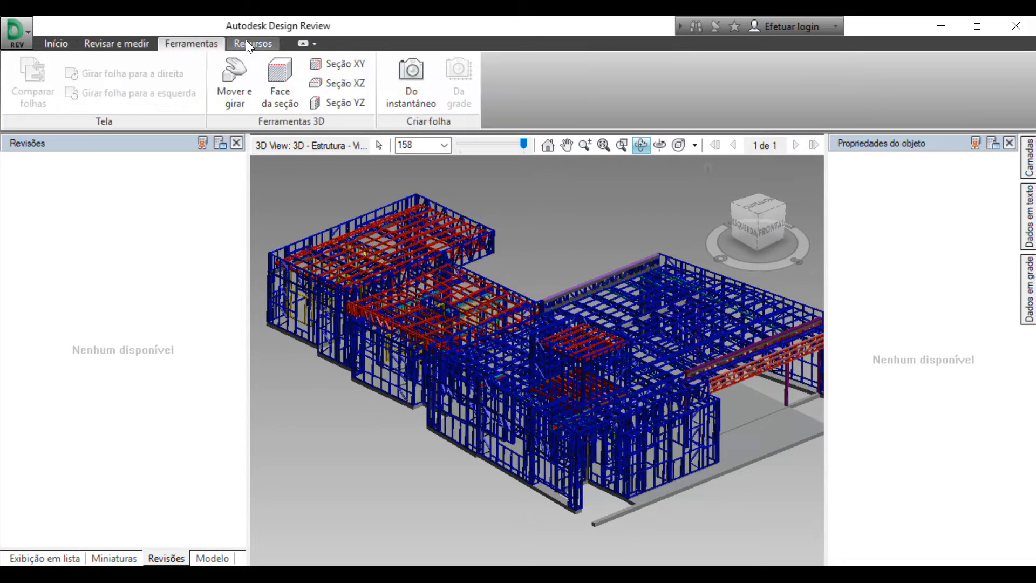
click(247, 43)
Try the Apenas bordas and Sombreado com bordas visual styles on the model and restore Sombreado
click(60, 41)
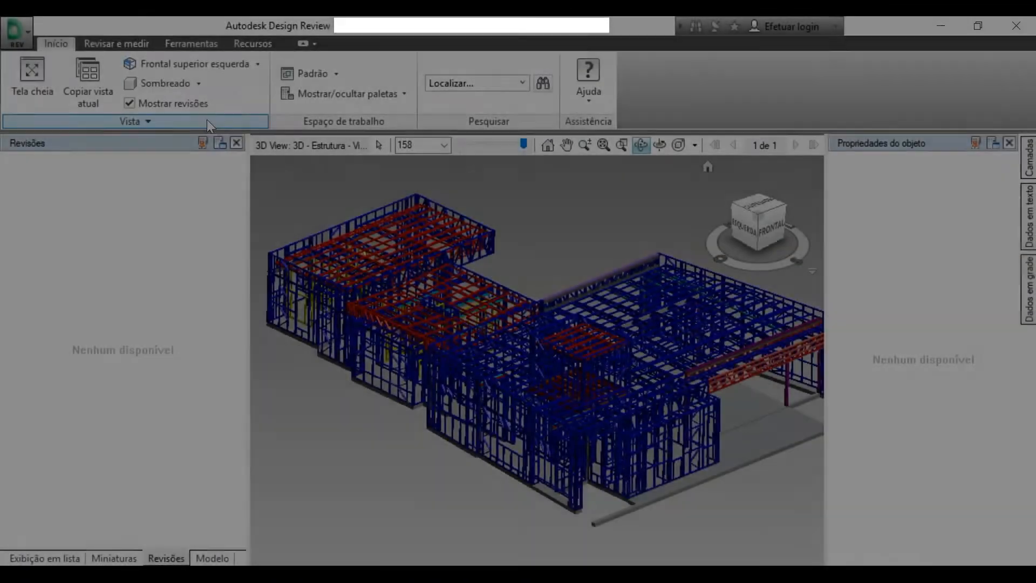
click(148, 123)
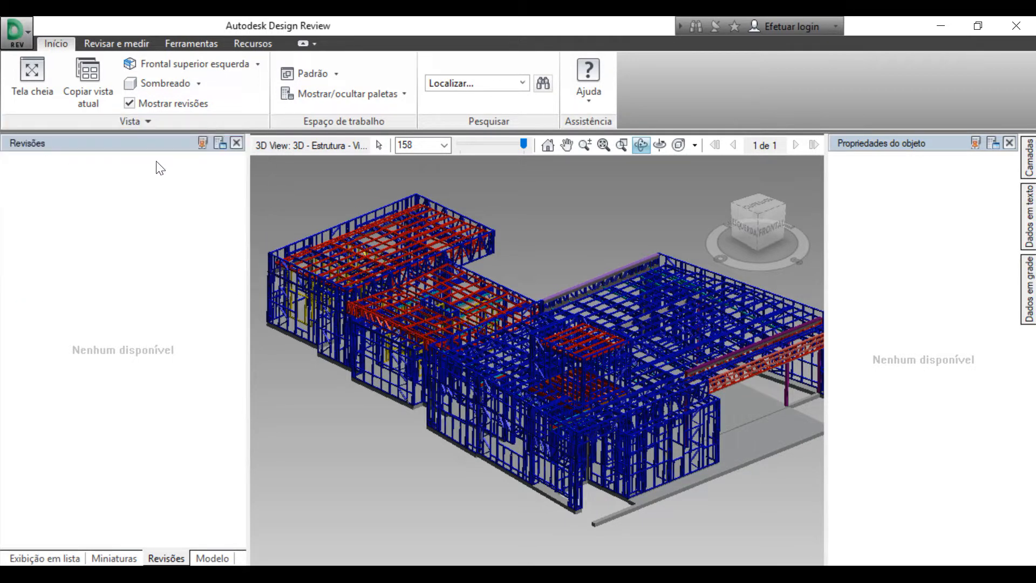
click(222, 122)
click(200, 83)
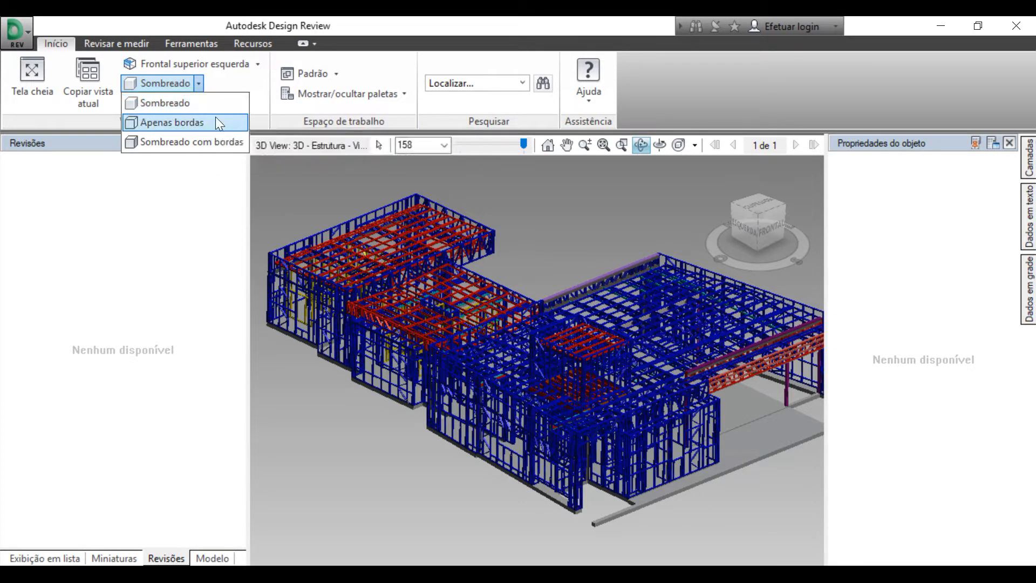
click(216, 119)
click(212, 83)
click(212, 141)
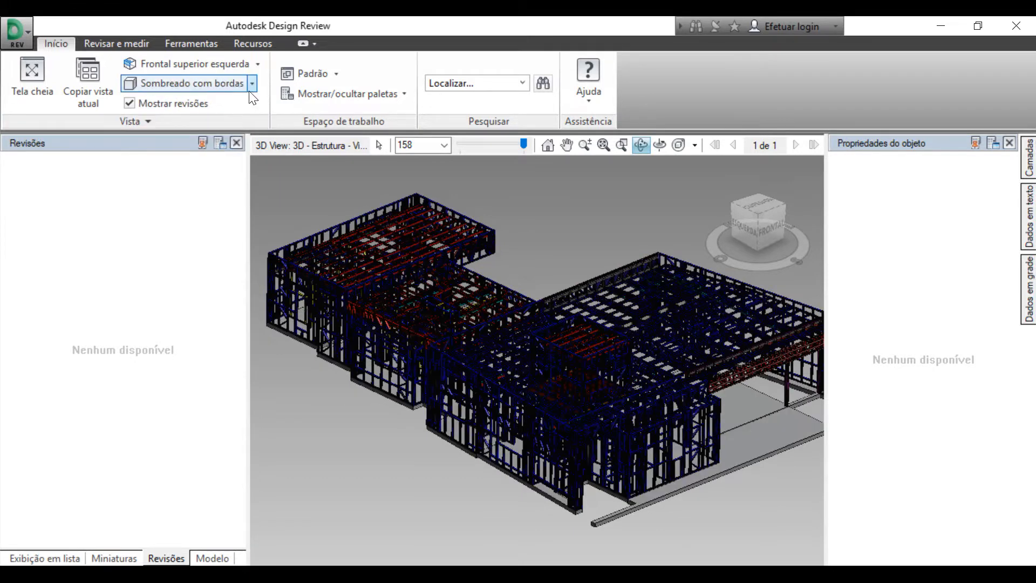
click(248, 84)
click(212, 103)
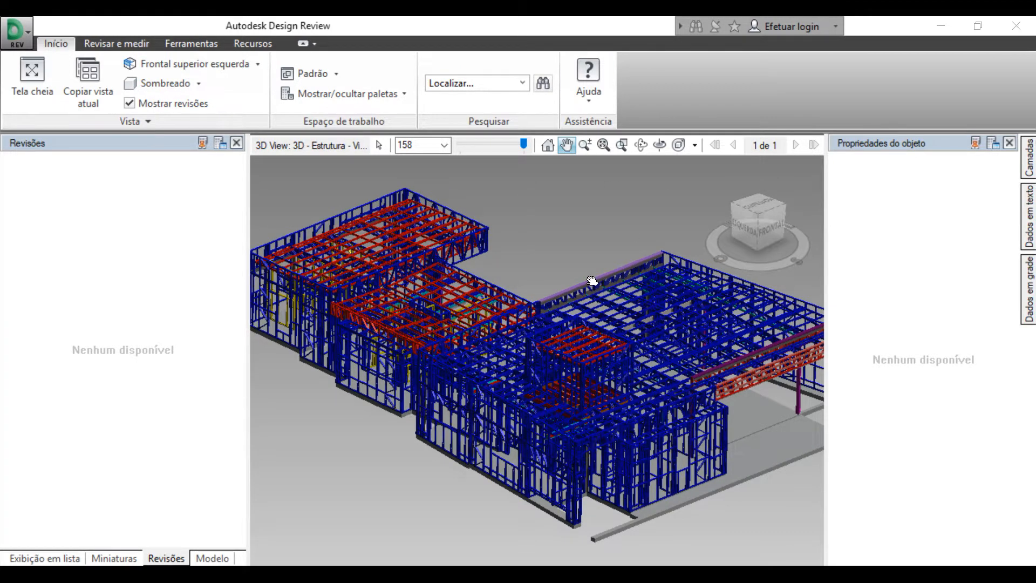
Select a vertical stud and a horizontal stud in the wall frame to examine their object properties
scroll(592, 281, down, 5)
scroll(594, 282, up, 6)
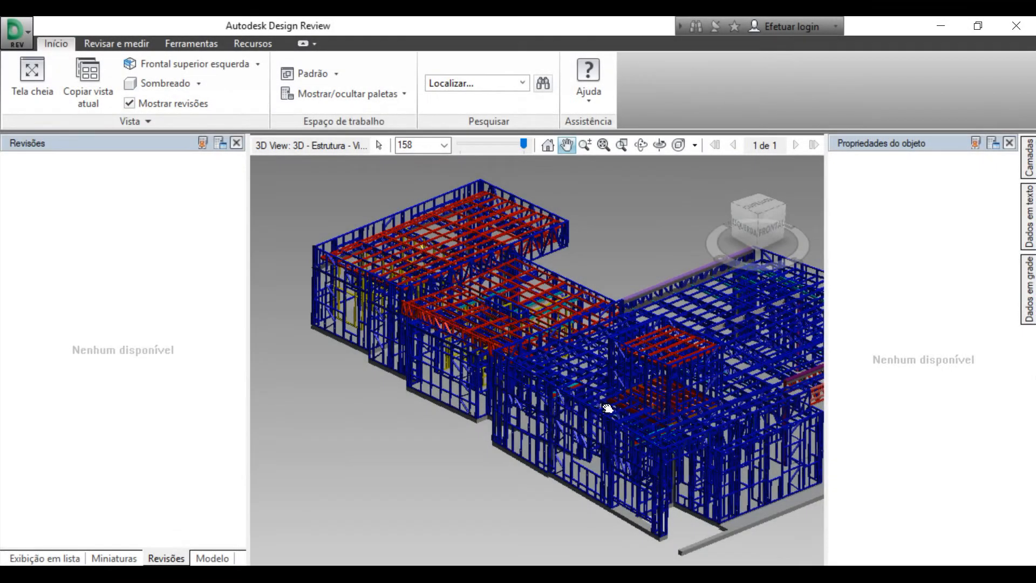
drag(665, 399, 497, 423)
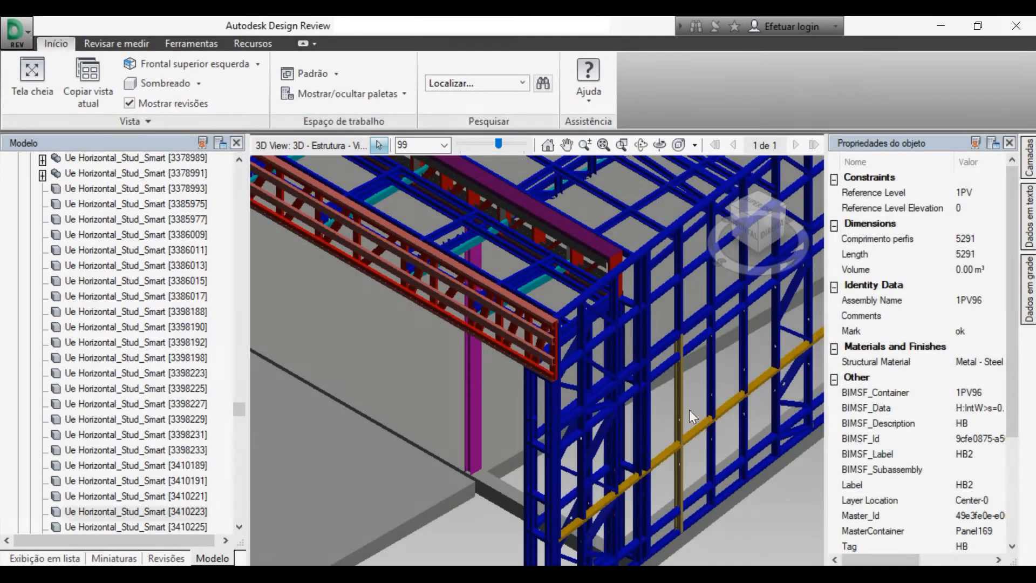
click(689, 410)
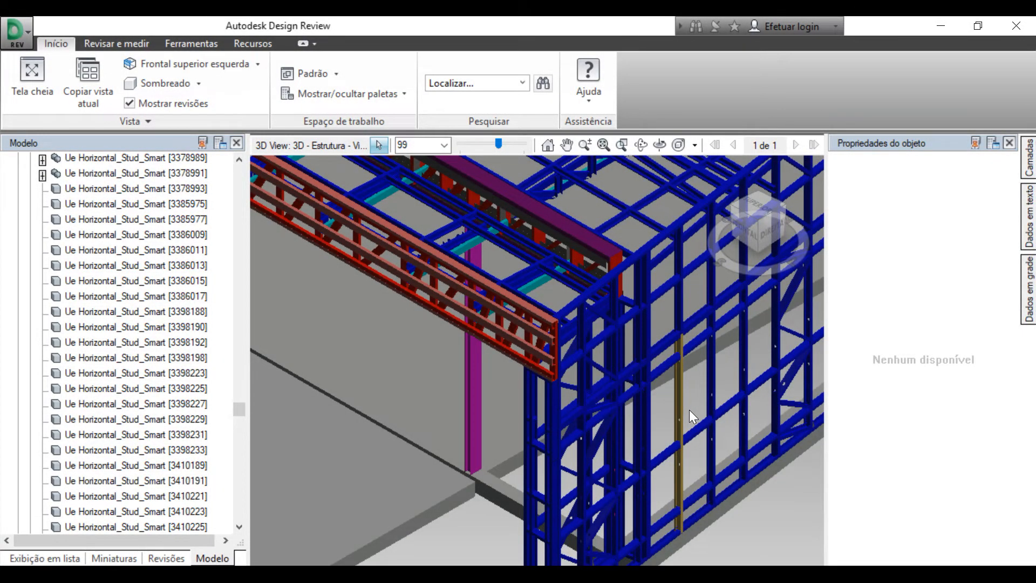
click(694, 426)
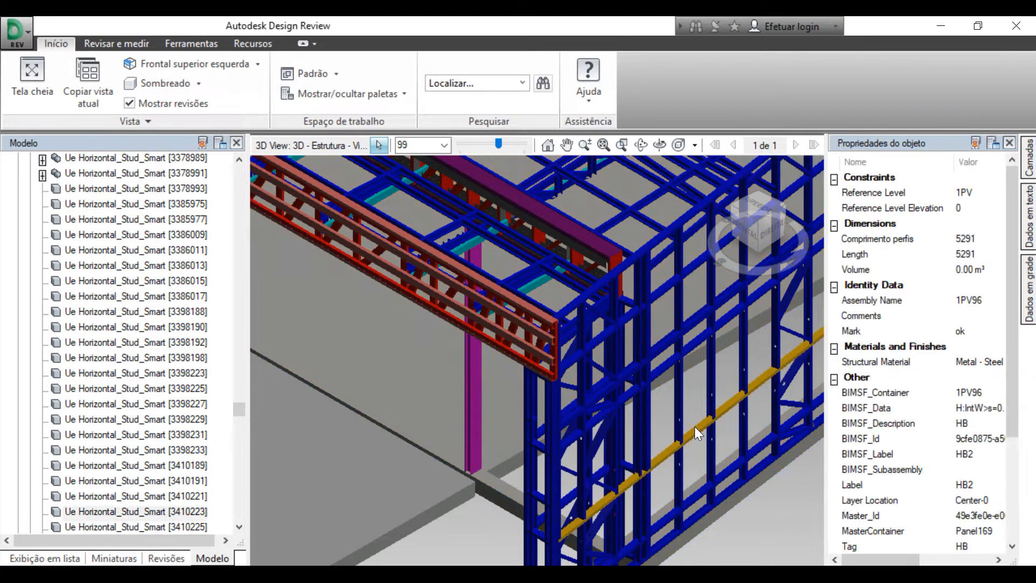
Return the 3D structure model to its home view
middle_drag(708, 425, 533, 438)
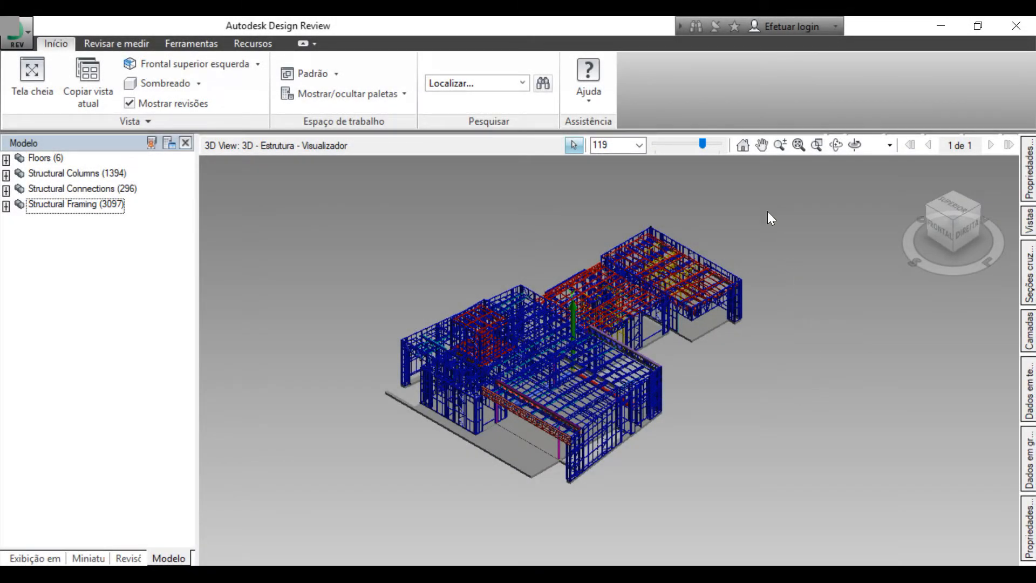
click(739, 145)
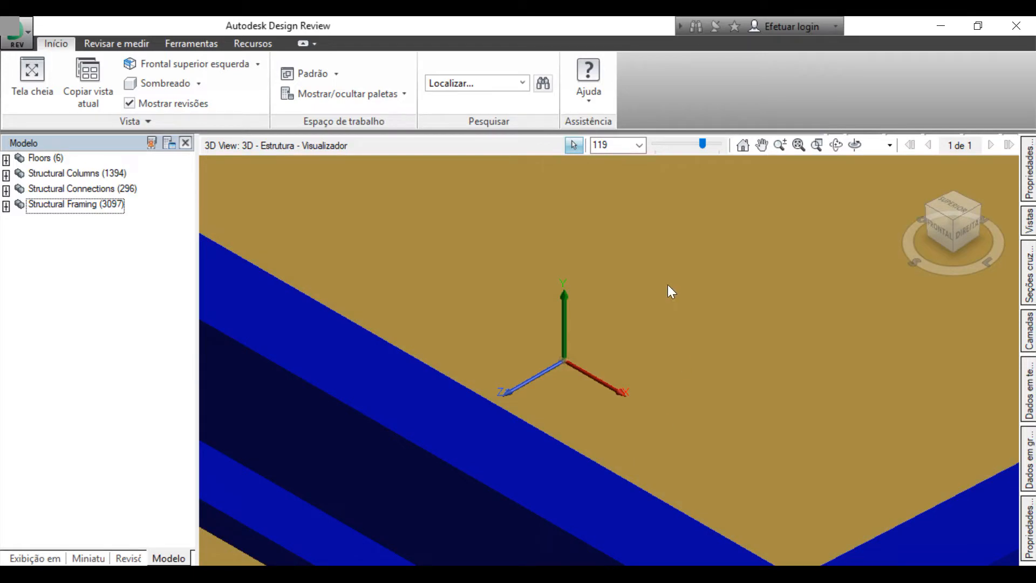
Zoom out until the whole structure fits in view and reposition it with the Pan tool
scroll(688, 430, down, 5)
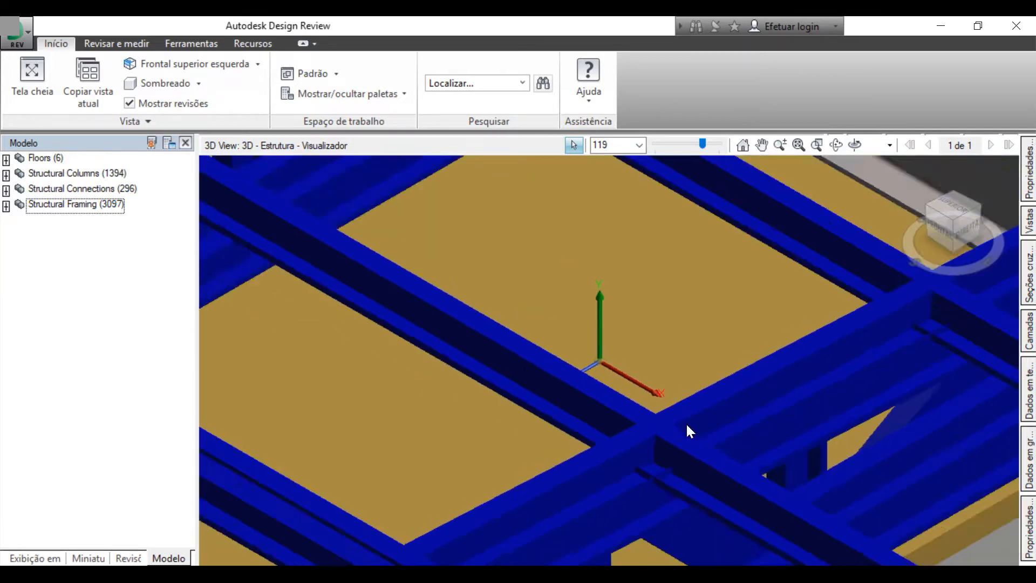
scroll(686, 425, down, 10)
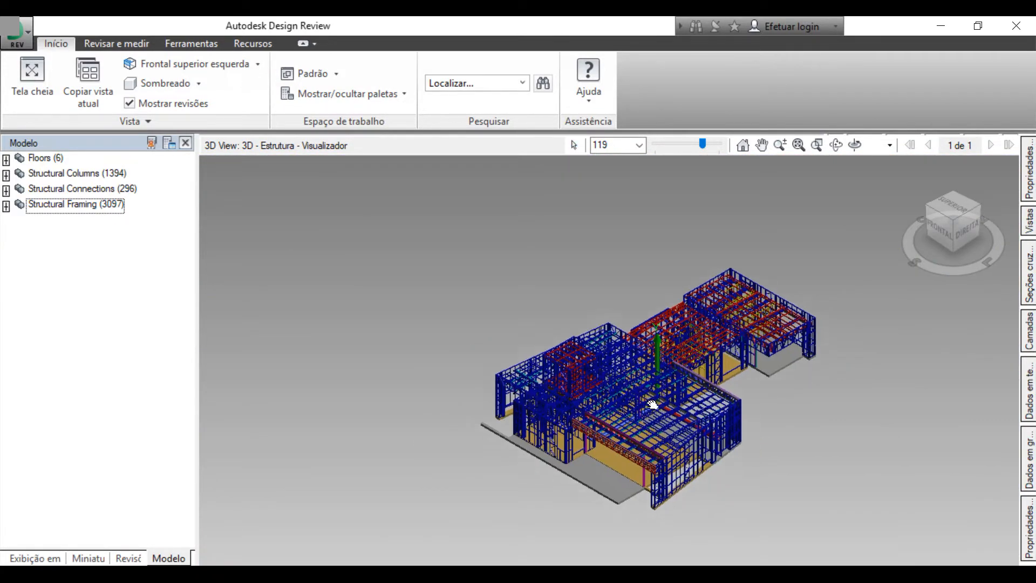
middle_drag(687, 424, 641, 397)
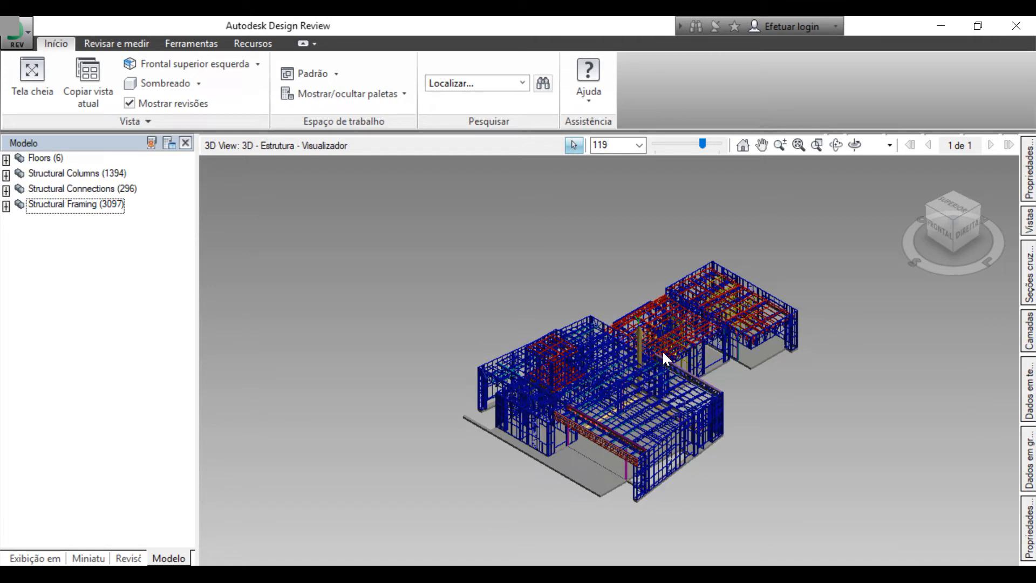
click(761, 146)
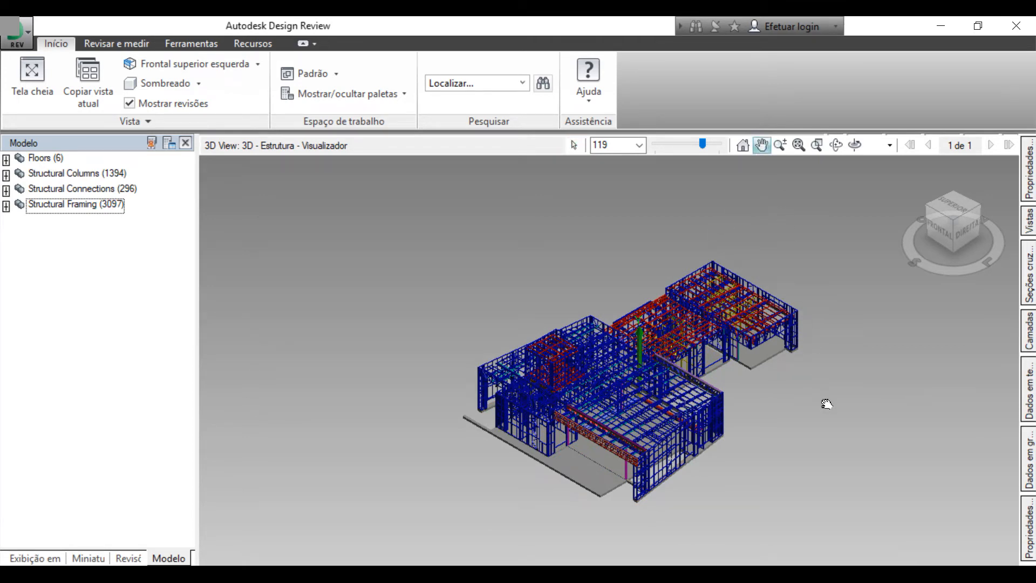
drag(827, 404, 775, 414)
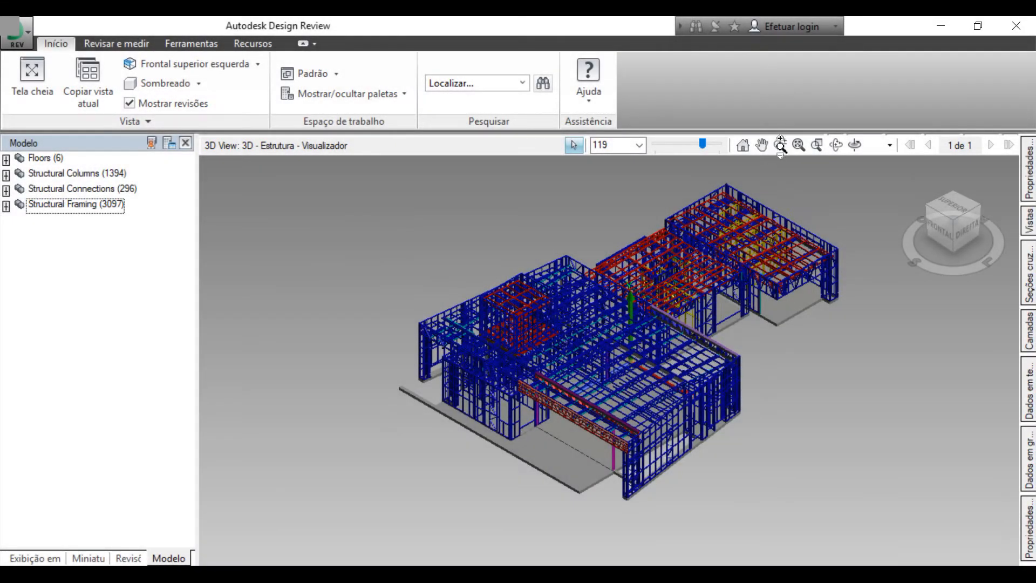
Enlarge and reduce the model with the Zoom tool and fit the whole structure to the window
click(780, 145)
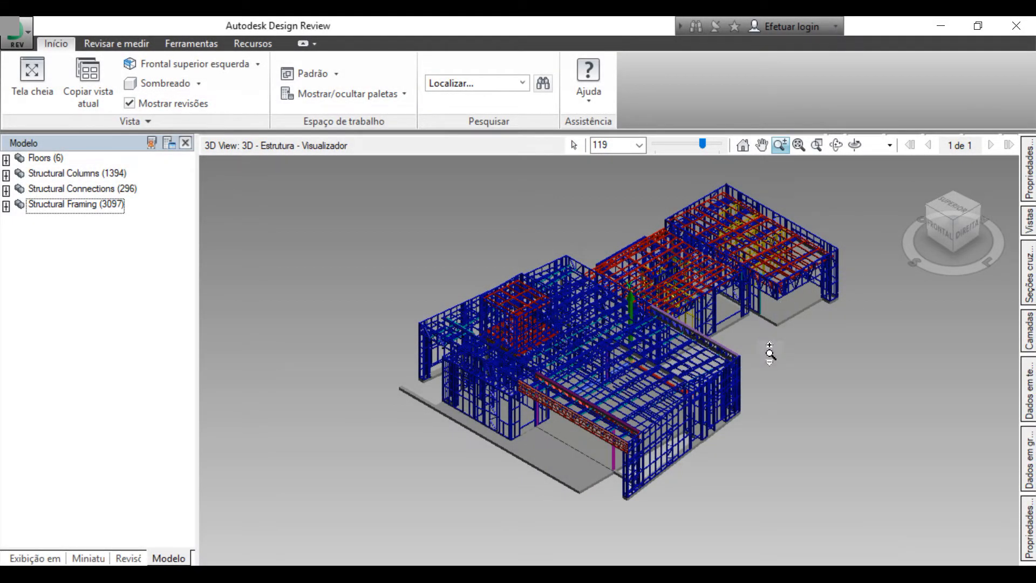
drag(770, 355, 770, 332)
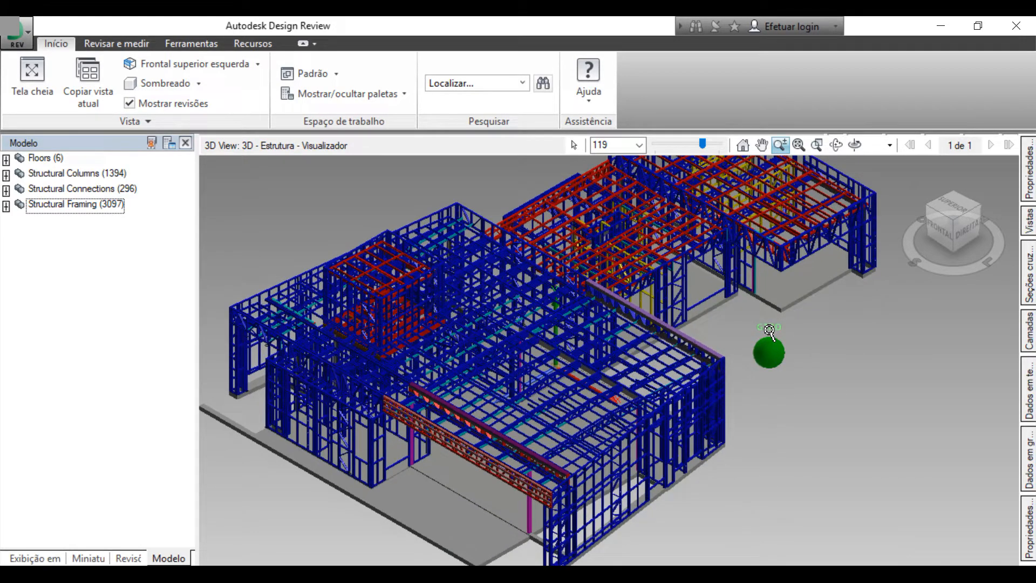
drag(770, 332, 777, 363)
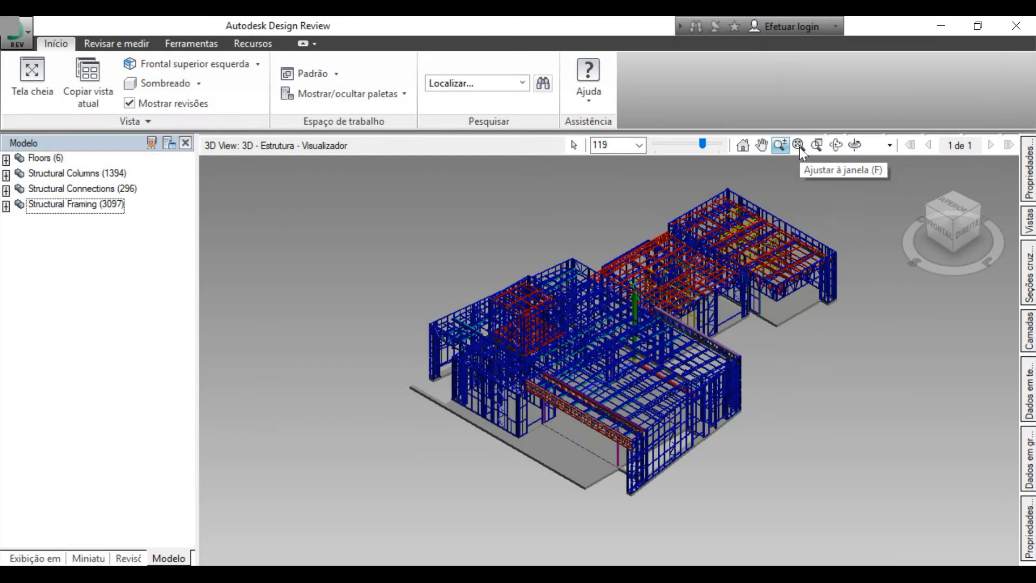
click(799, 146)
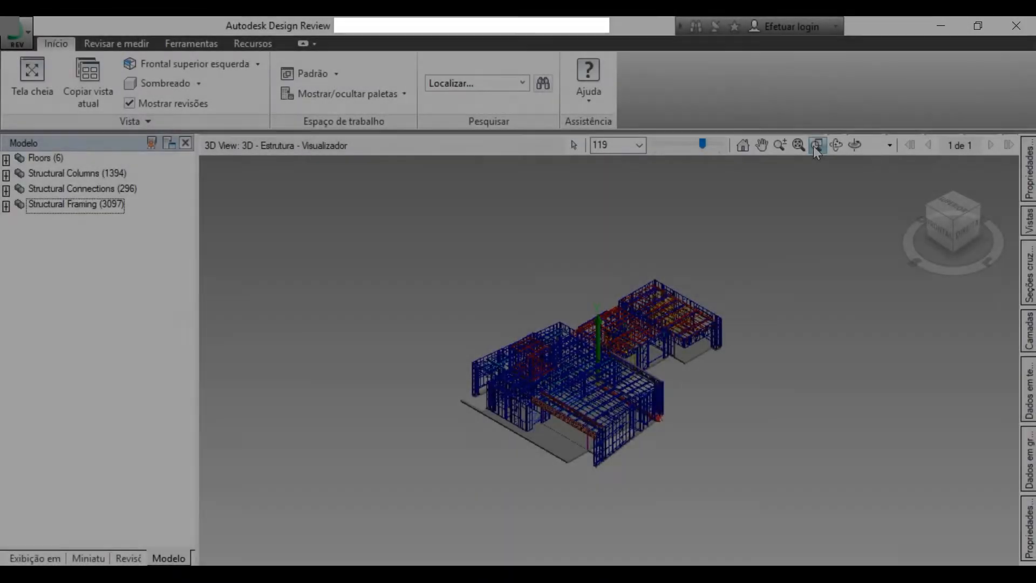
Magnify the front part of the structure with a zoom window
click(817, 144)
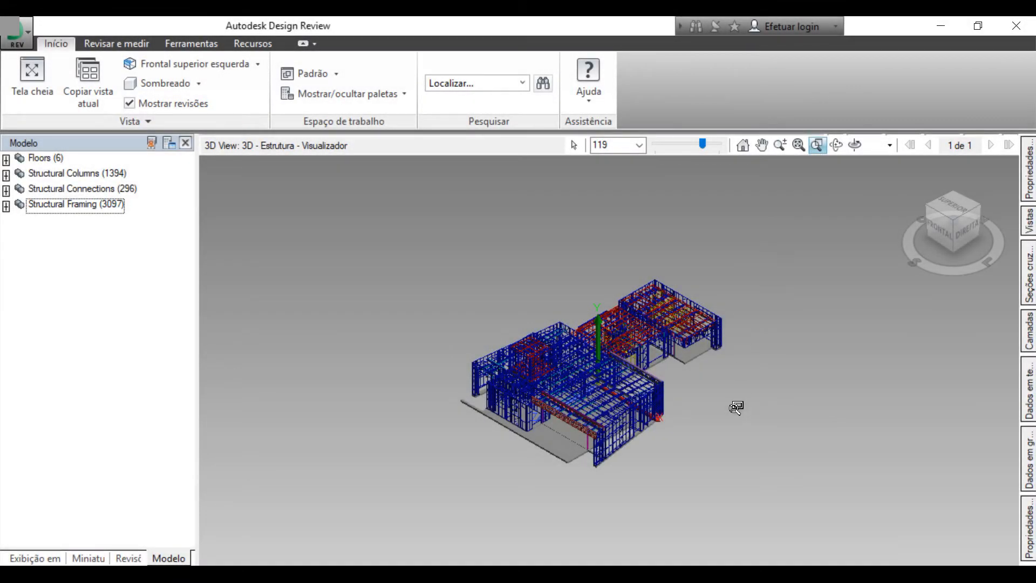
drag(683, 470, 537, 362)
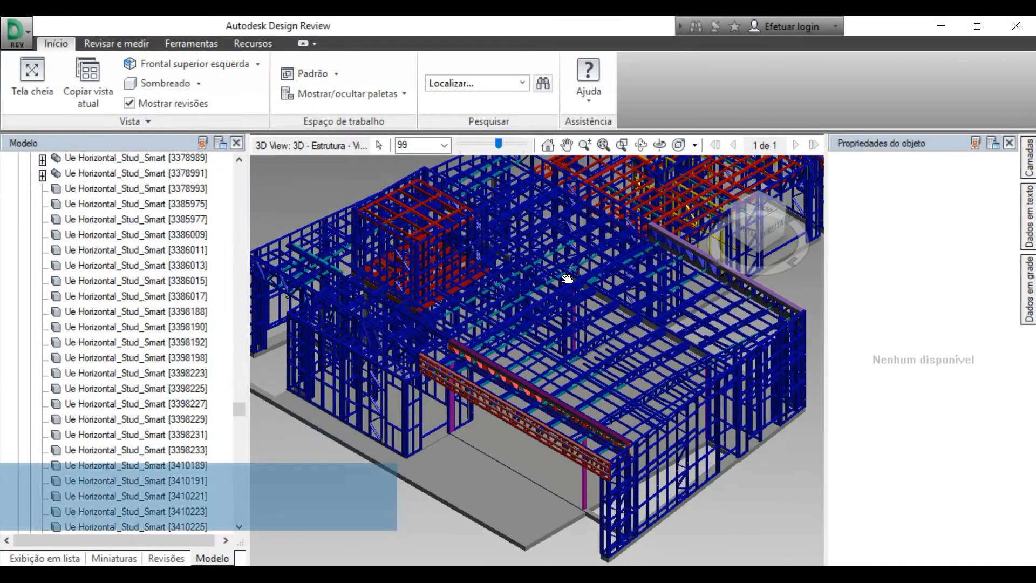
middle_drag(567, 278, 563, 273)
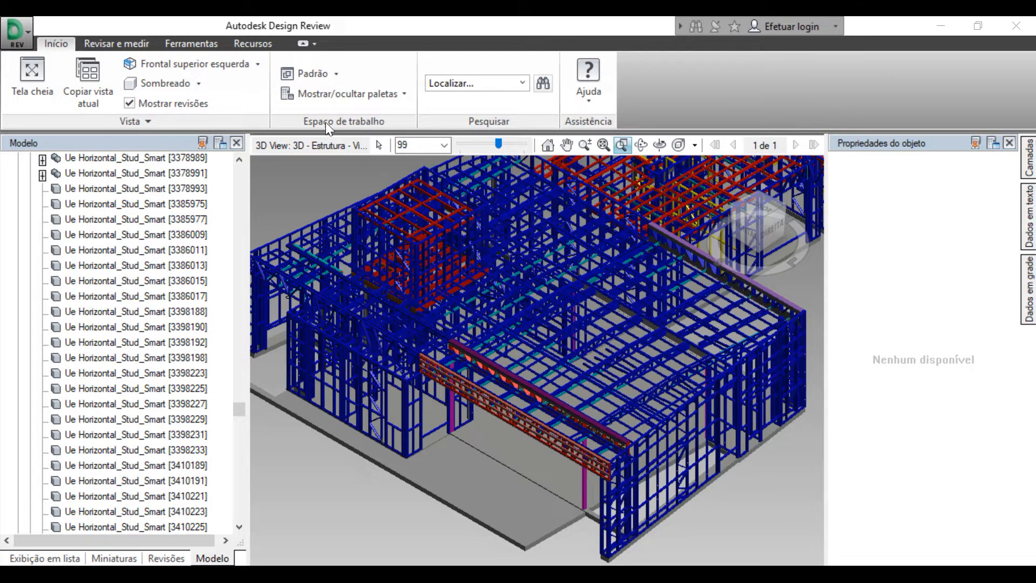
Show the Propriedades da folha palette and bring the Propriedades do objeto palette back into view
click(400, 92)
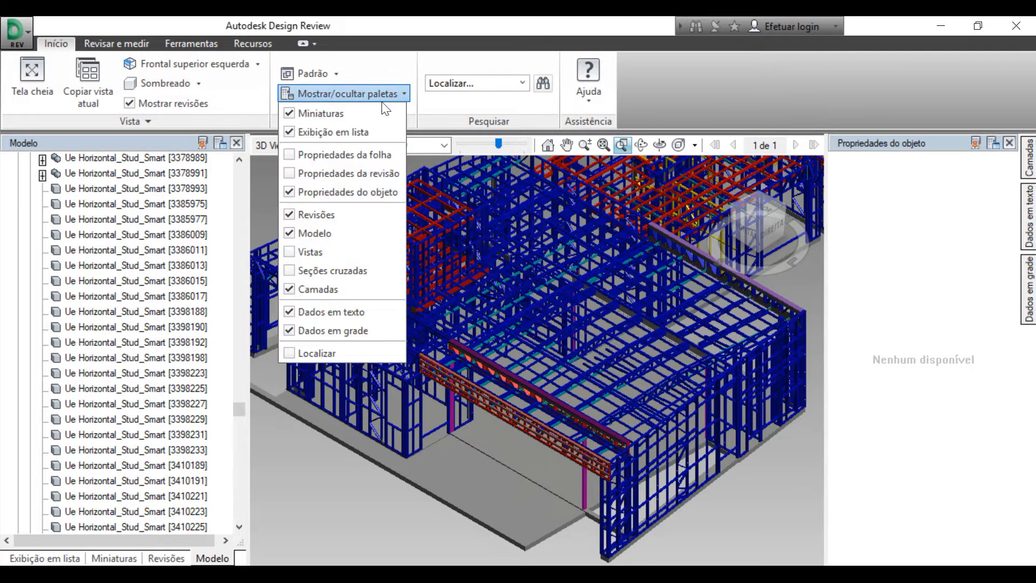
click(369, 151)
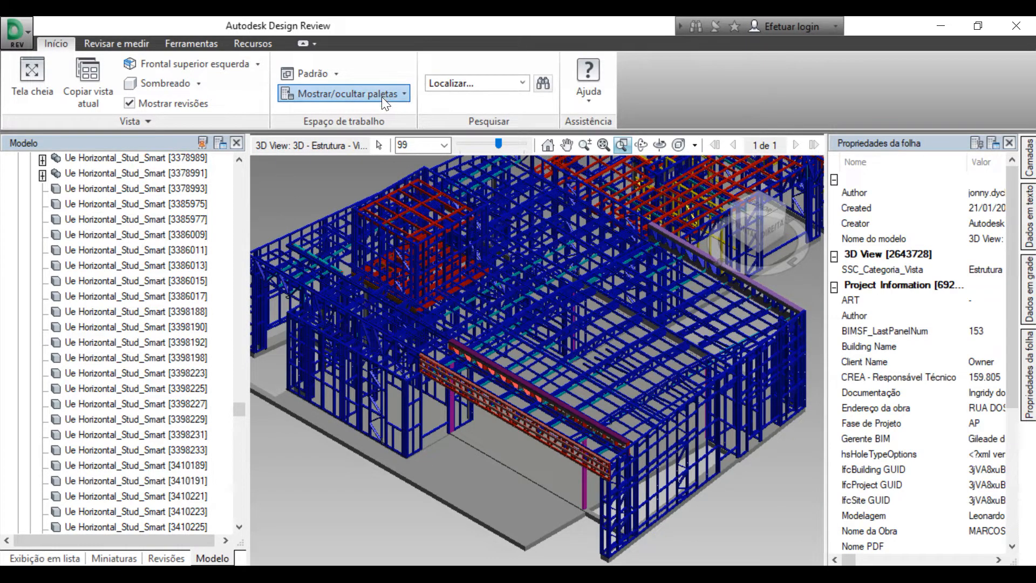
click(396, 97)
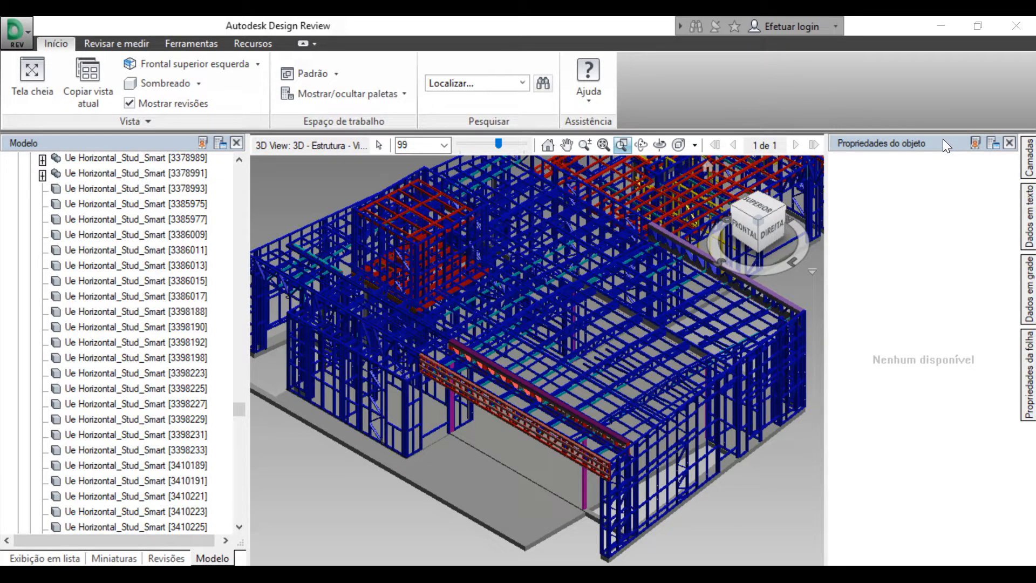
Set the Propriedades do objeto palette to auto-hide, reveal it from its collapsed state and pin it open again
click(976, 144)
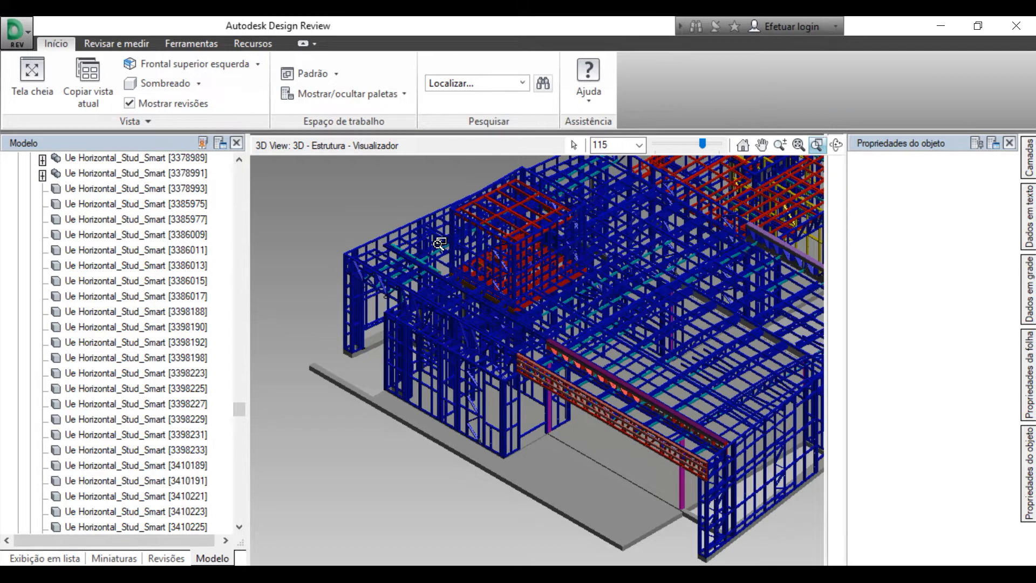
mouse_move(1021, 268)
mouse_move(1031, 460)
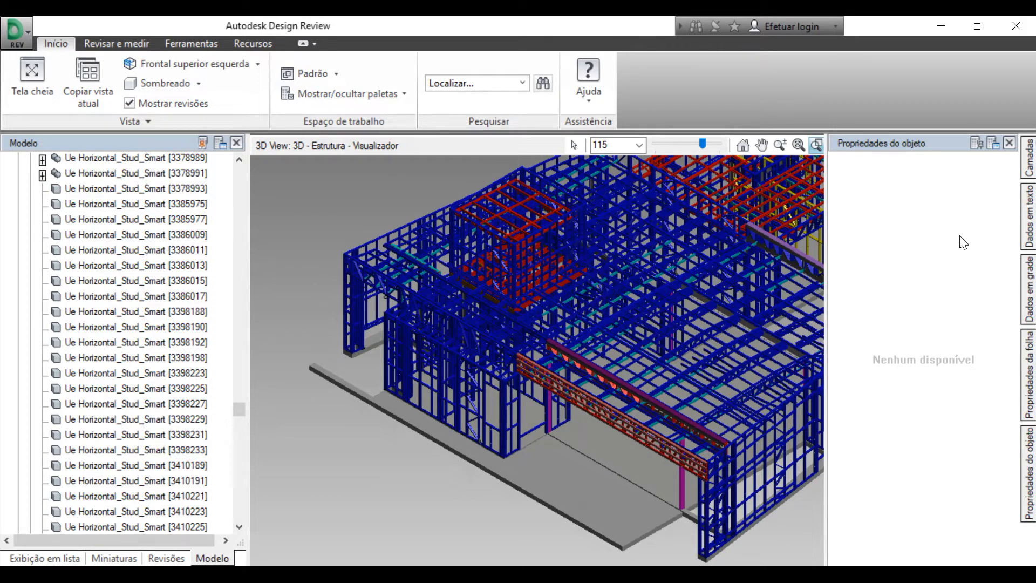
click(974, 144)
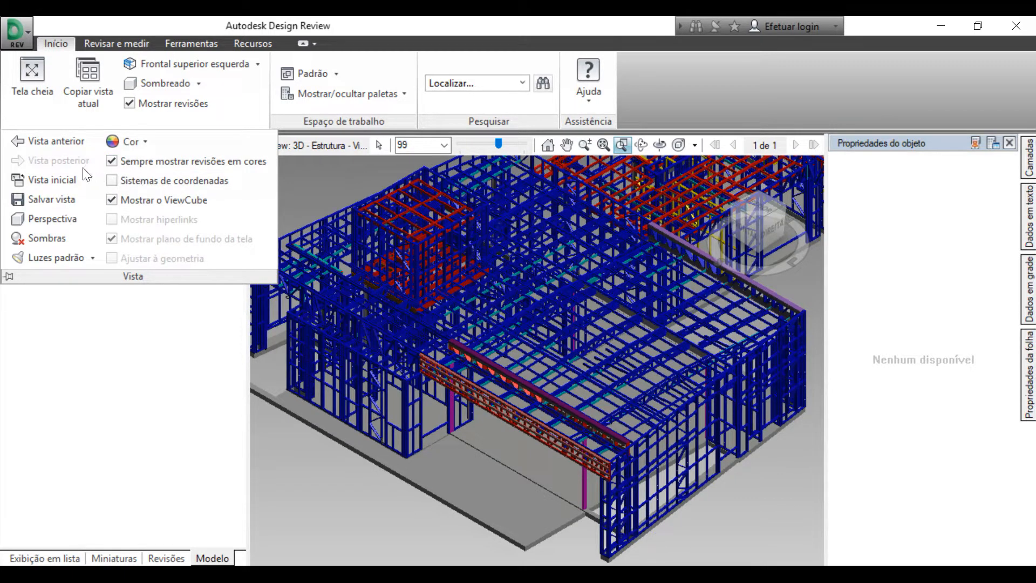
Try the Preto e branco color mode on the model and restore the Cor mode
click(145, 144)
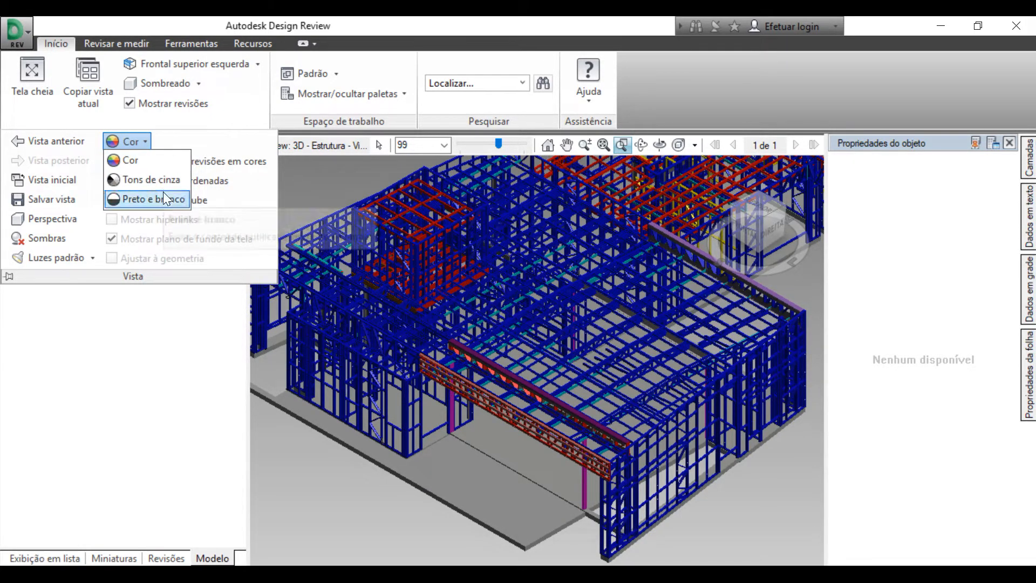
click(163, 192)
click(148, 142)
click(178, 180)
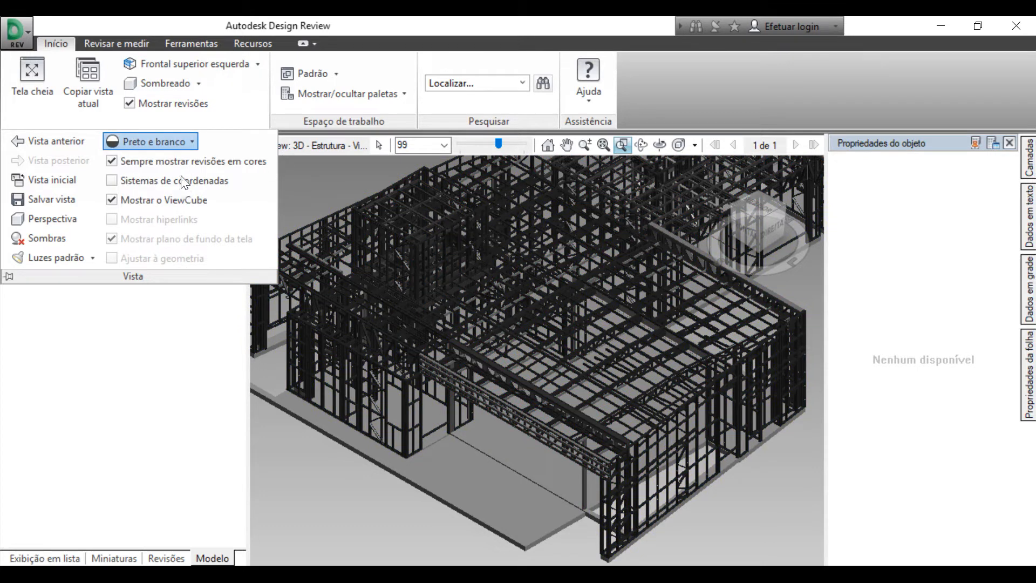
click(188, 141)
click(183, 157)
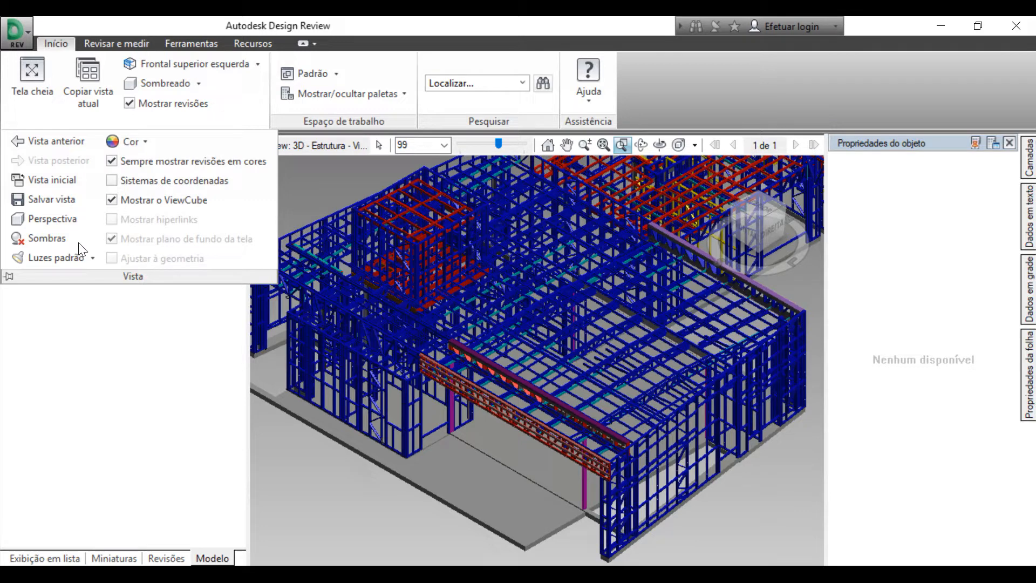
Try the Farol lighting on the model, restore Luzes padrão and toggle the Sombras option
click(93, 260)
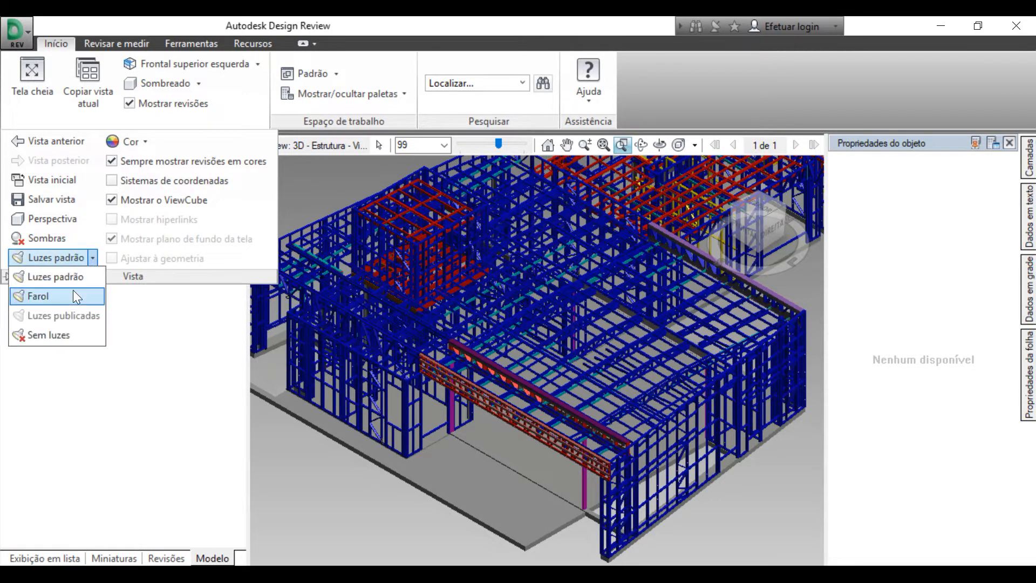
click(73, 292)
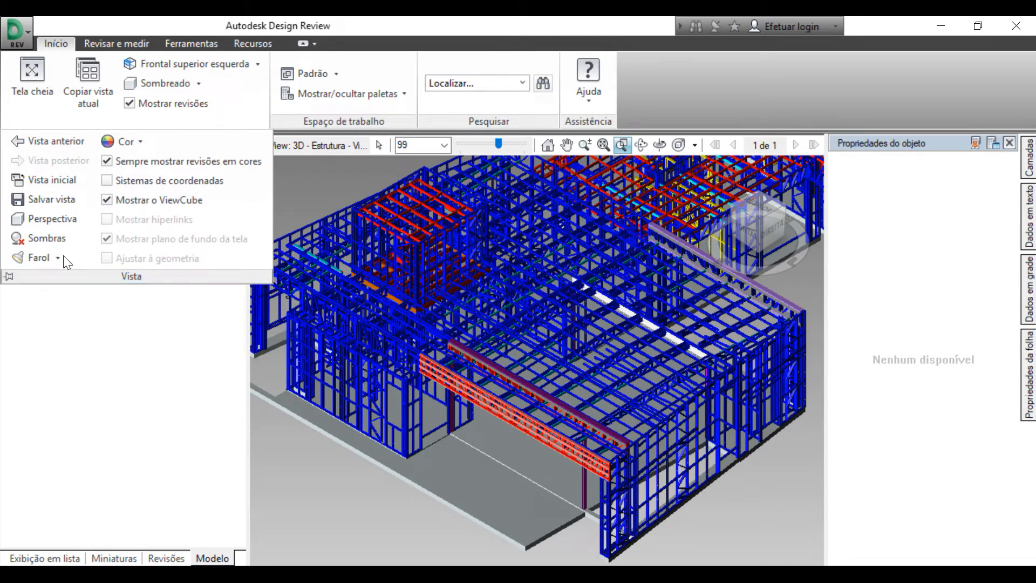
click(59, 258)
click(65, 276)
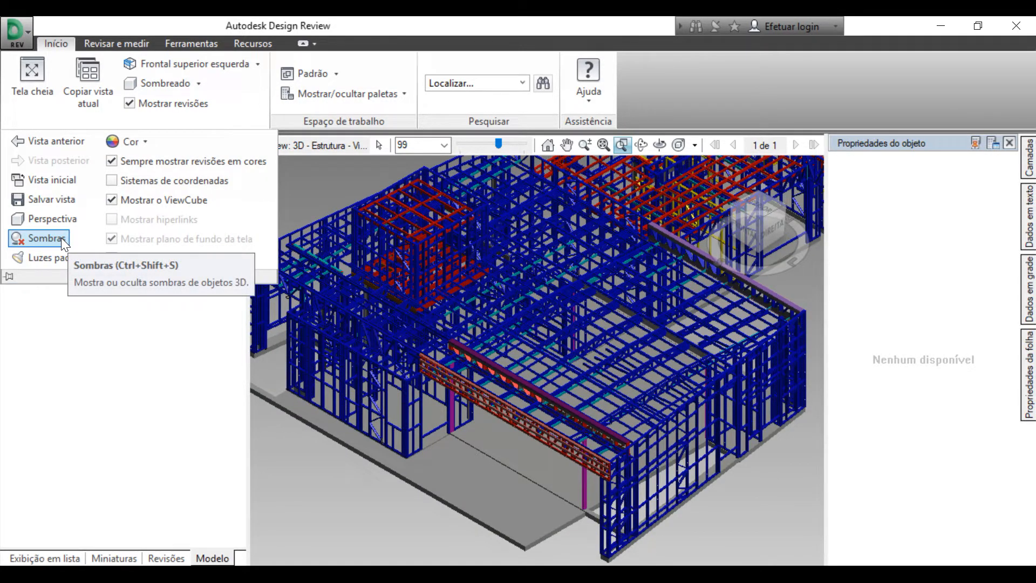
click(60, 238)
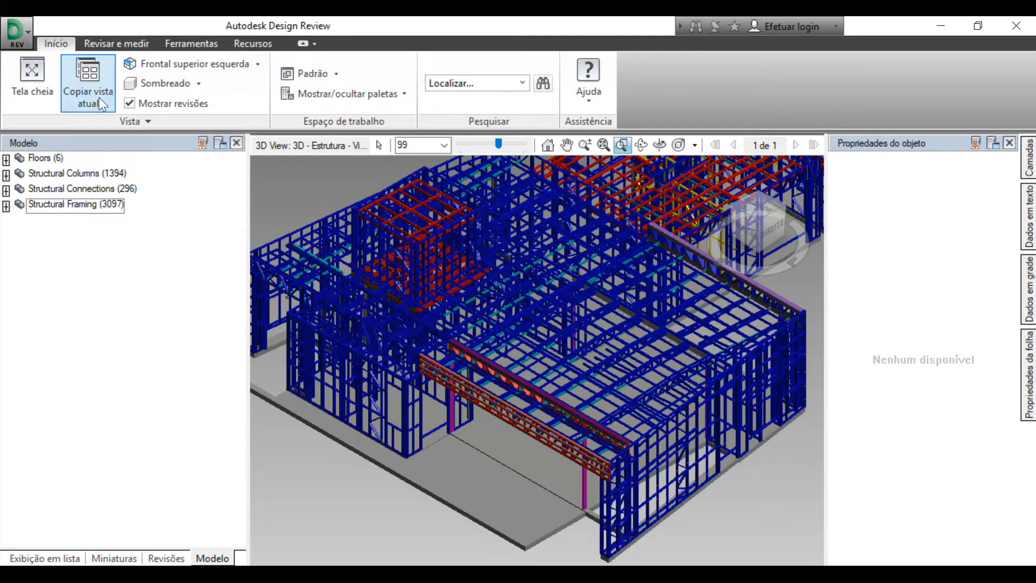
View the structural model in full screen and pan across it
click(39, 82)
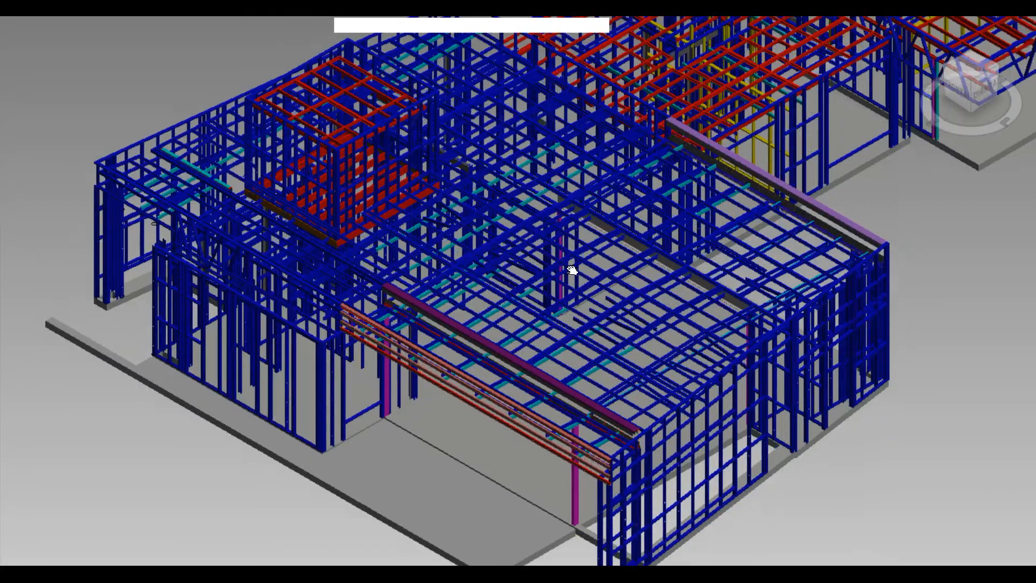
middle_drag(572, 270, 489, 378)
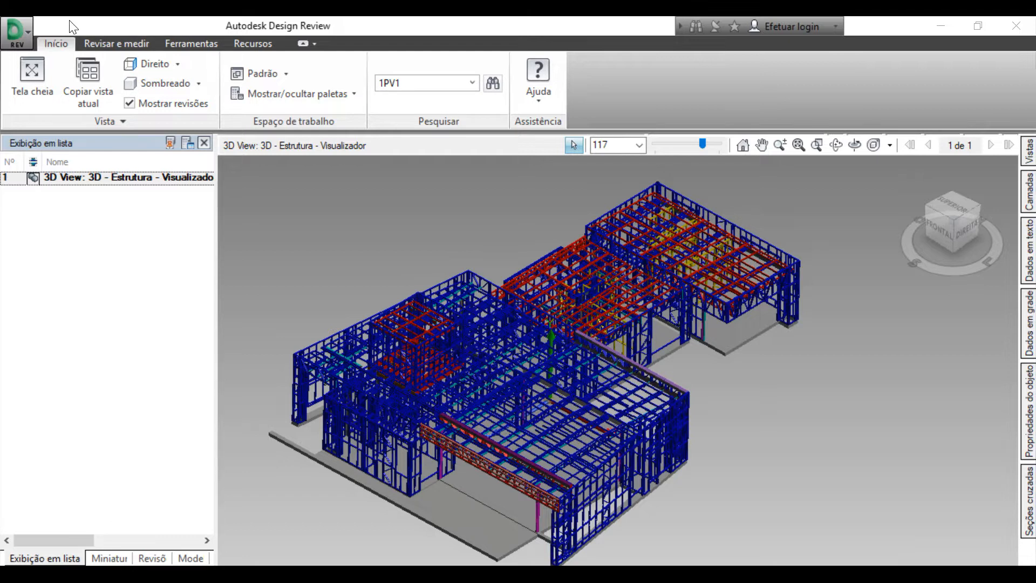
Switch the workspace from Padrão to Animação
click(286, 75)
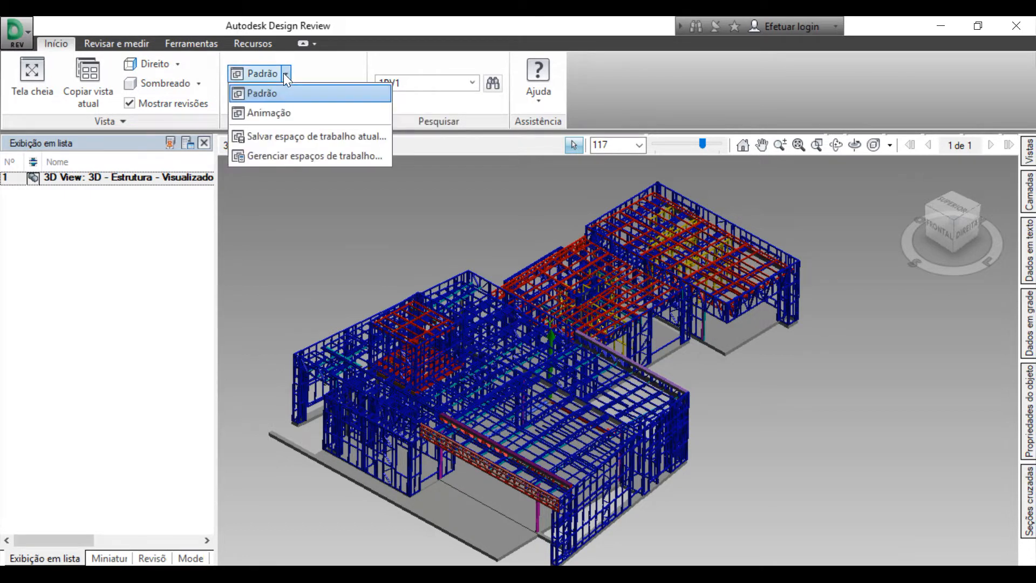
click(278, 115)
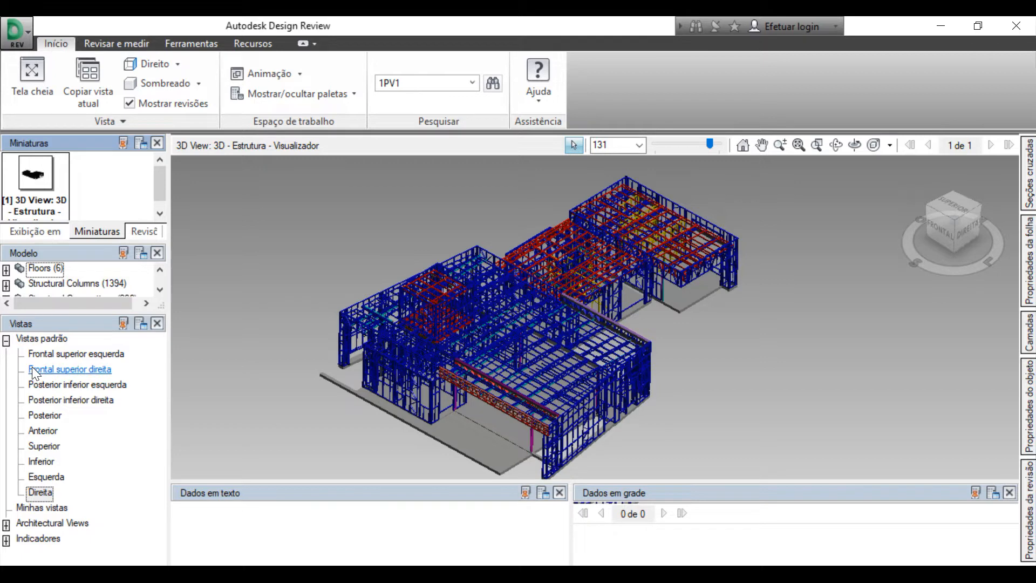
Display the model in the Posterior, Anterior, Posterior inferior, Frontal superior direita and Frontal superior esquerda standard views
click(43, 414)
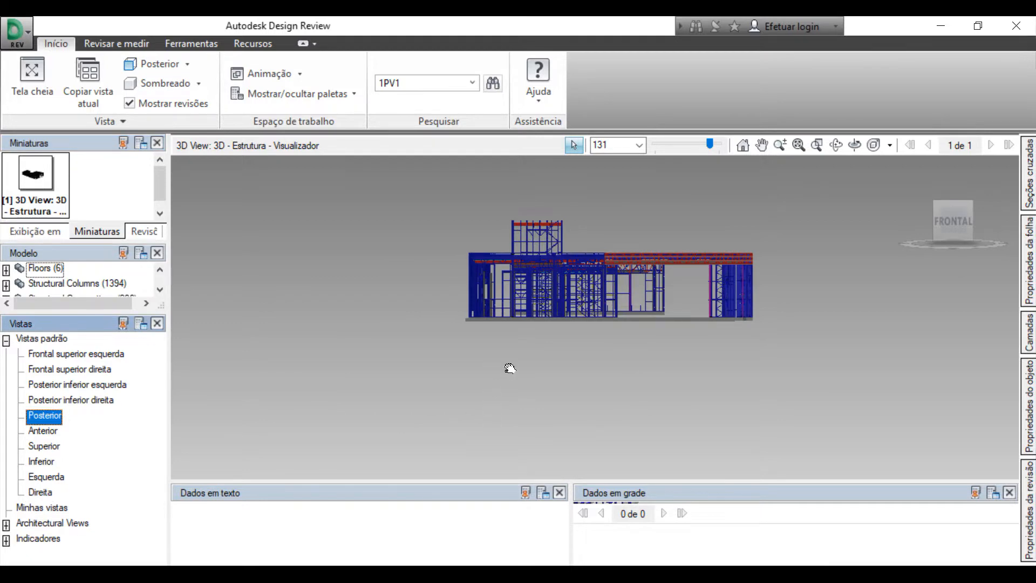
middle_drag(503, 362, 470, 406)
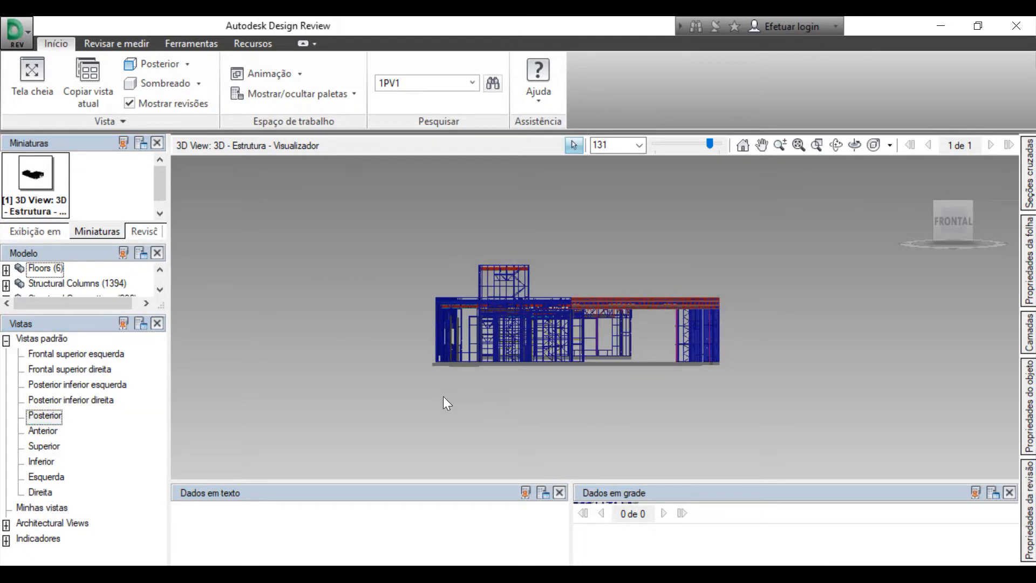
shift+middle_drag(446, 400, 523, 415)
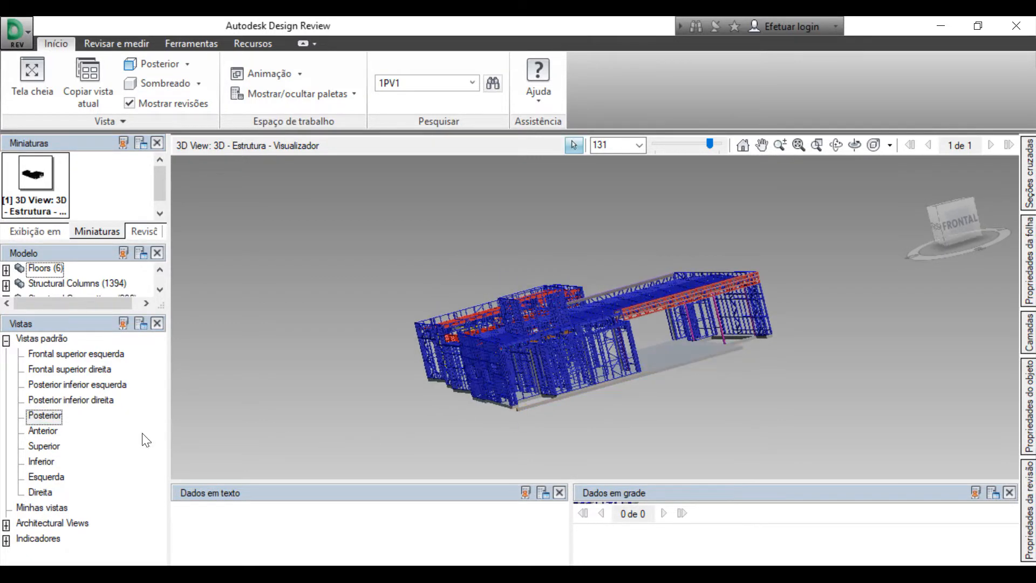
click(53, 431)
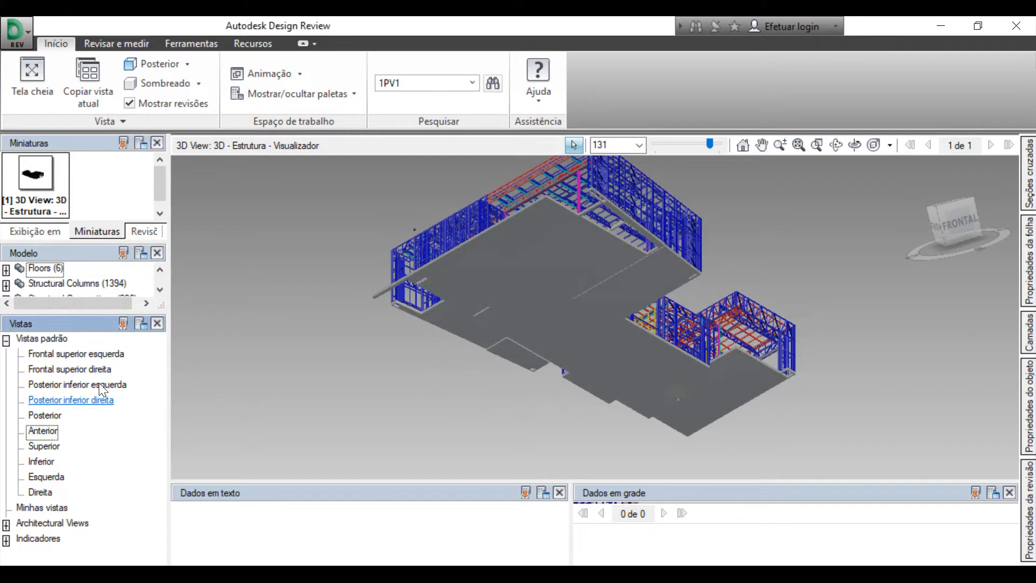
click(100, 381)
click(102, 368)
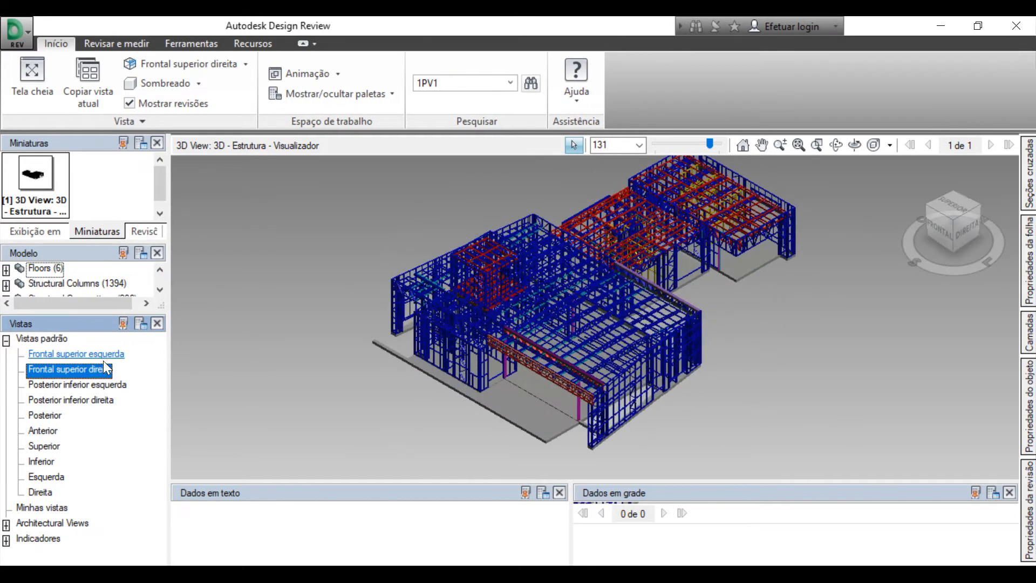
click(103, 354)
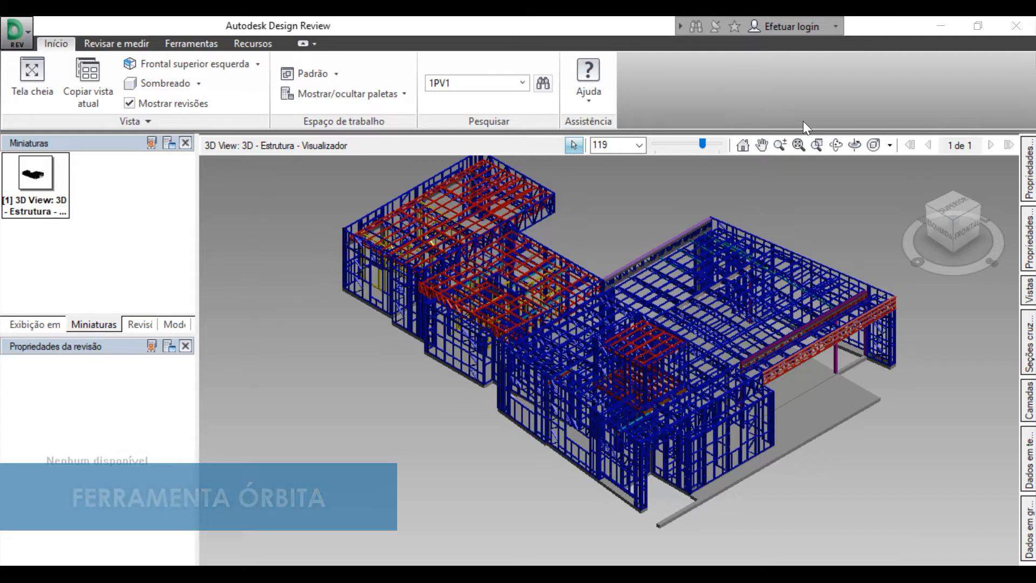
Orbit the structural model freely with the Orbit tool from the Frontal superior esquerda view
click(832, 146)
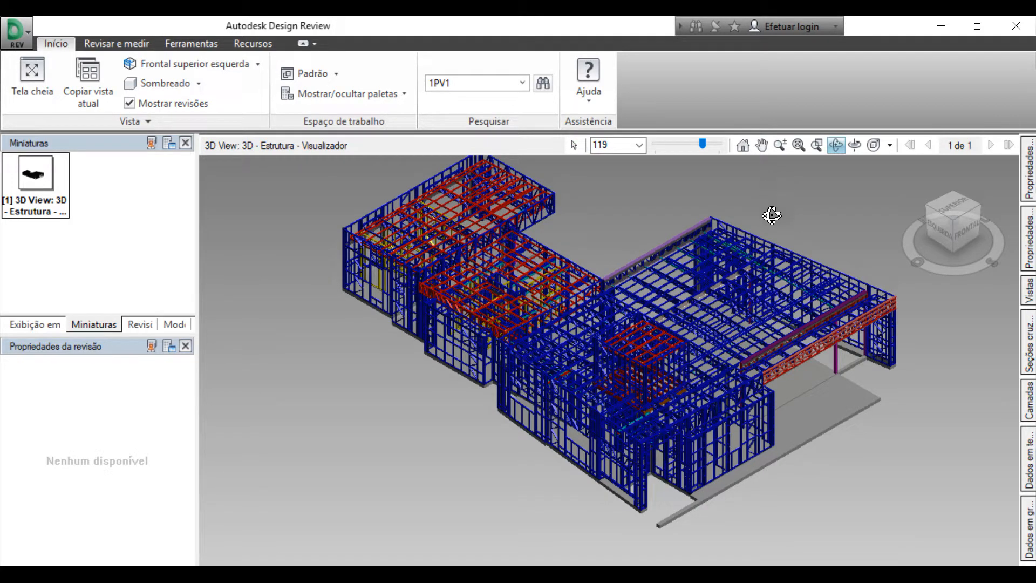
drag(804, 254, 874, 442)
drag(944, 518, 717, 412)
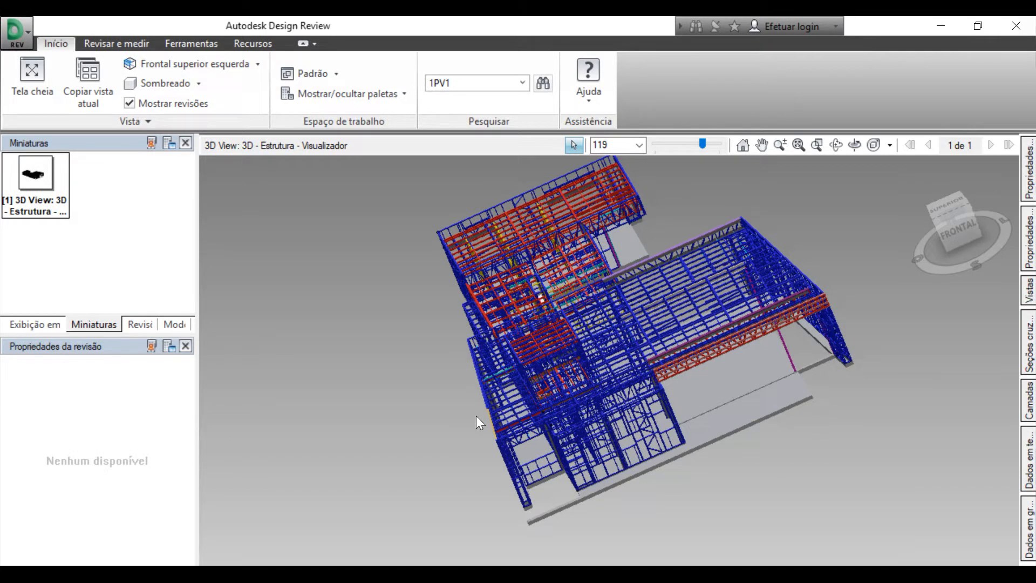
Try the steering wheel navigation on the model and orbit it to view the long side from another angle
click(873, 145)
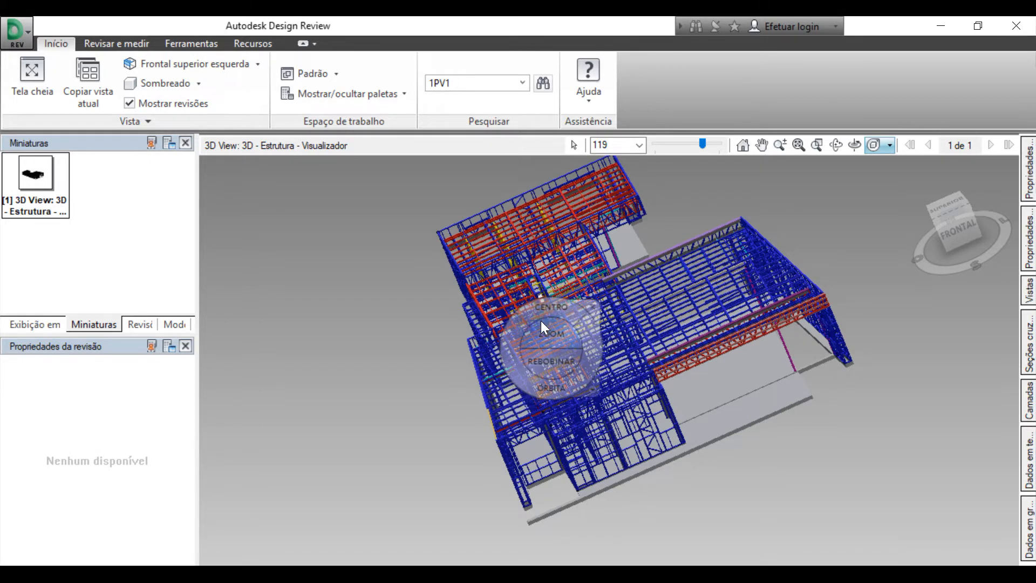
drag(398, 333, 595, 317)
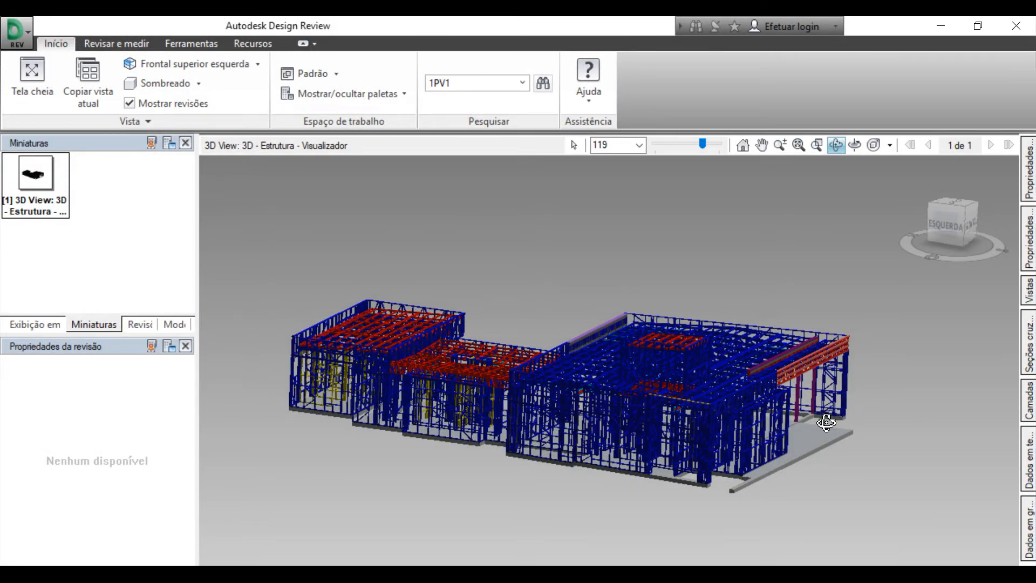
drag(811, 430, 605, 452)
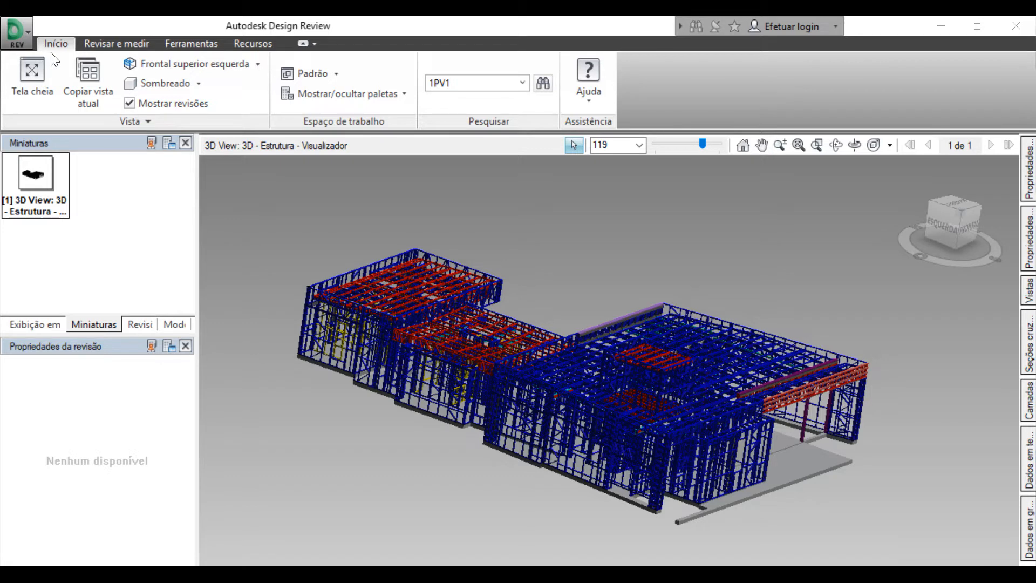
Measure the length of the slab's front edge beam end to end with Comprimento and place the dimension below it
click(128, 42)
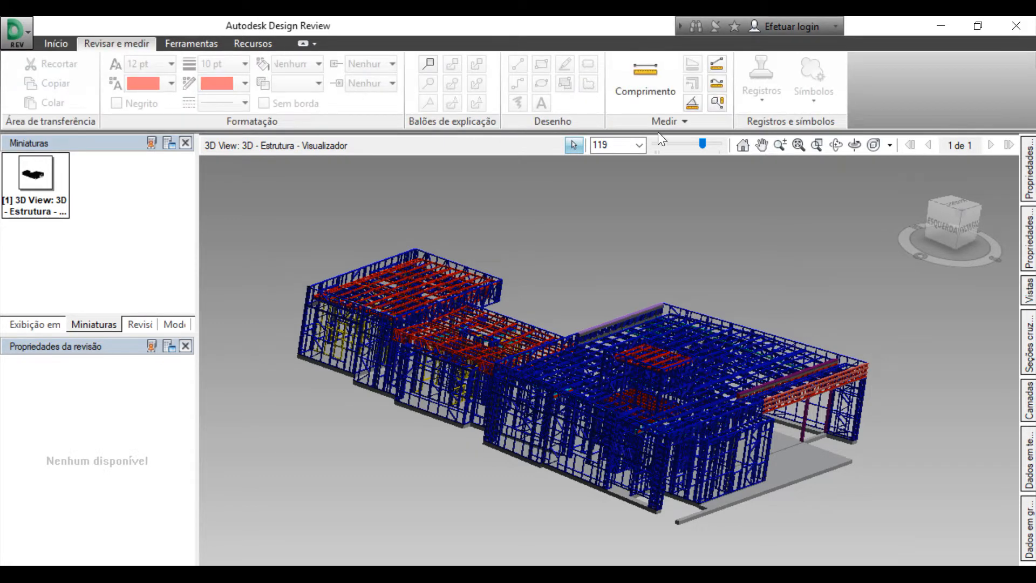
click(661, 85)
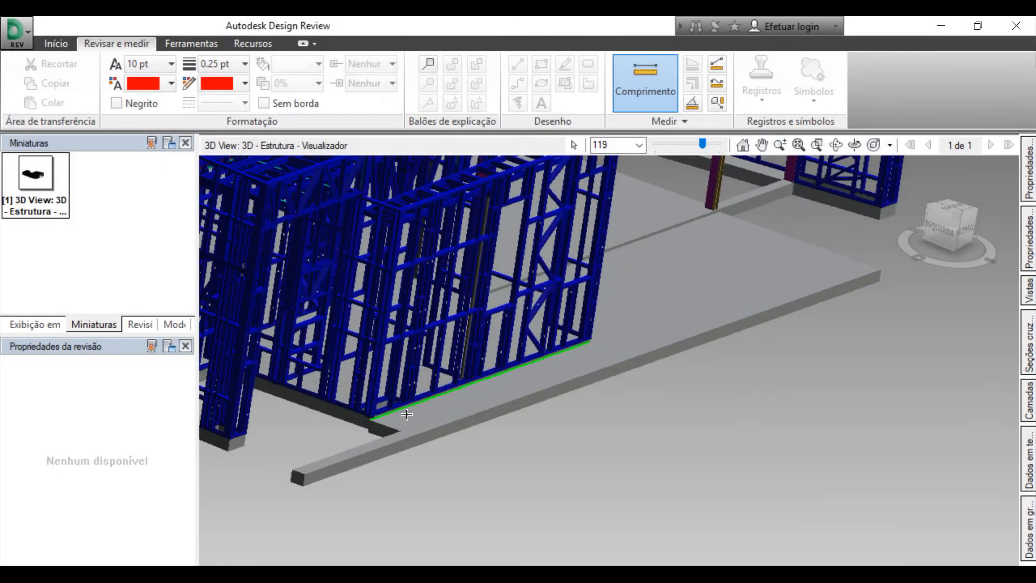
click(305, 474)
middle_drag(699, 336, 659, 352)
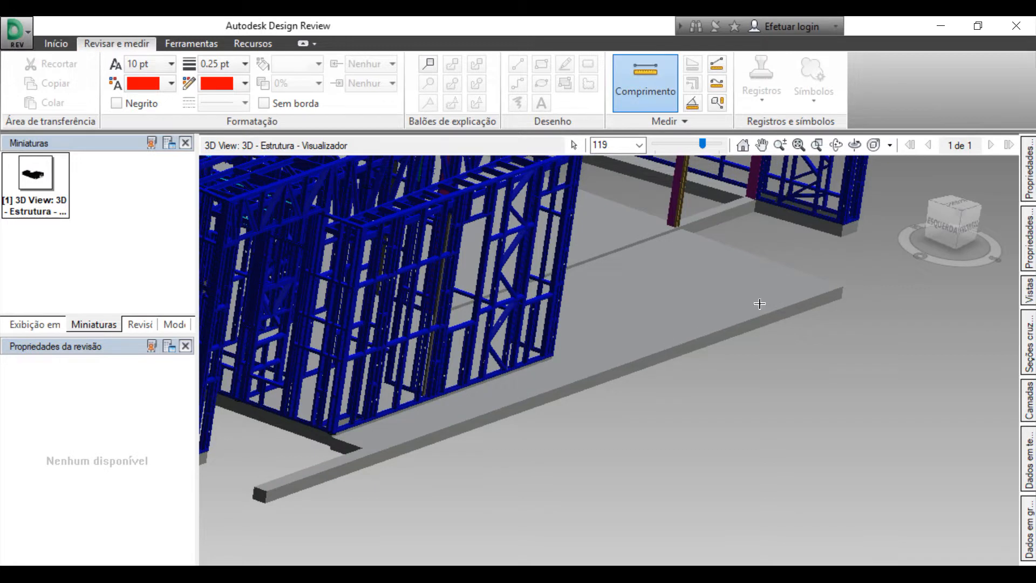
click(838, 288)
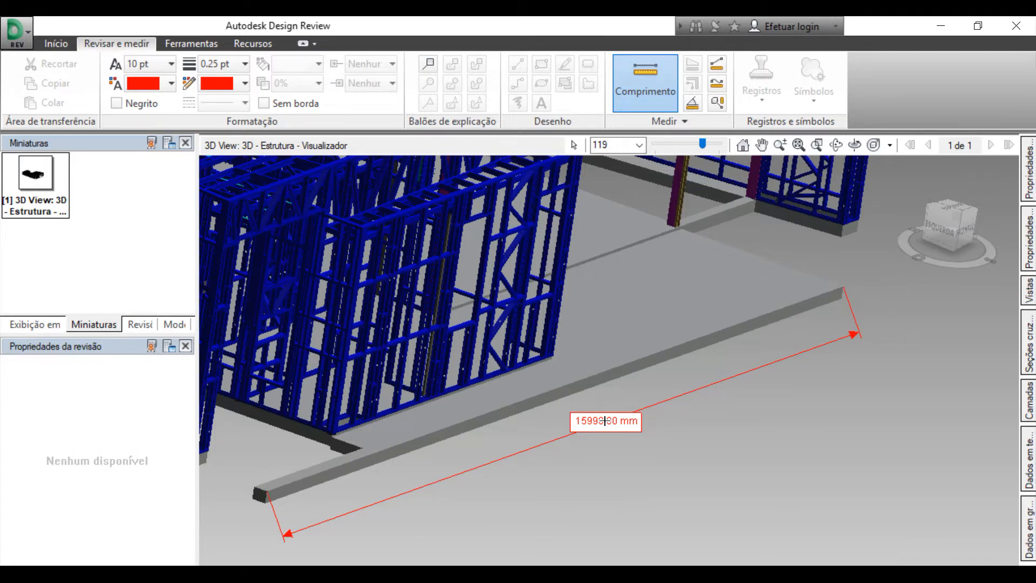
click(620, 439)
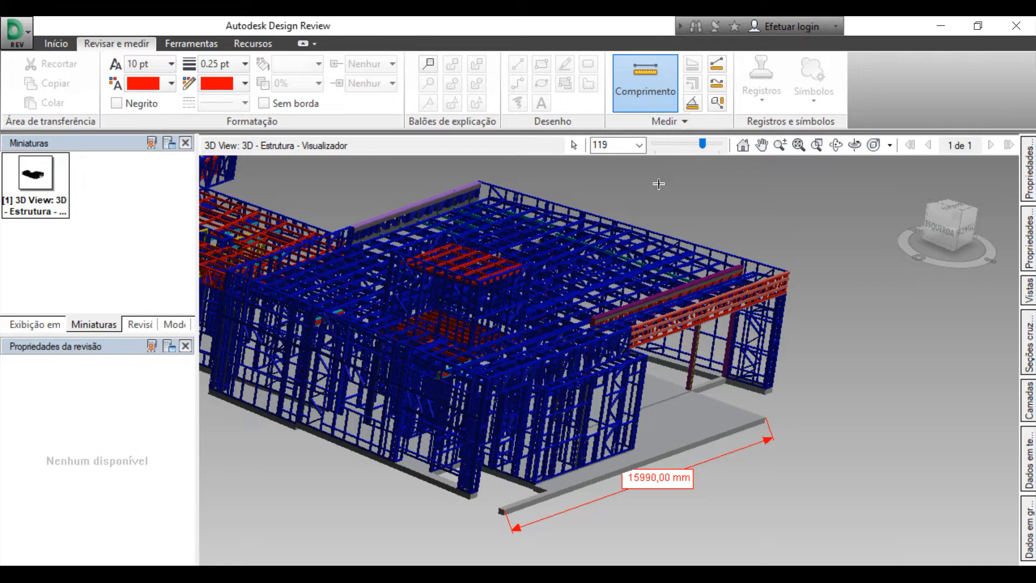
Place a coordinate origin with its axes on the front beam, near the corner of the framed wall
click(685, 121)
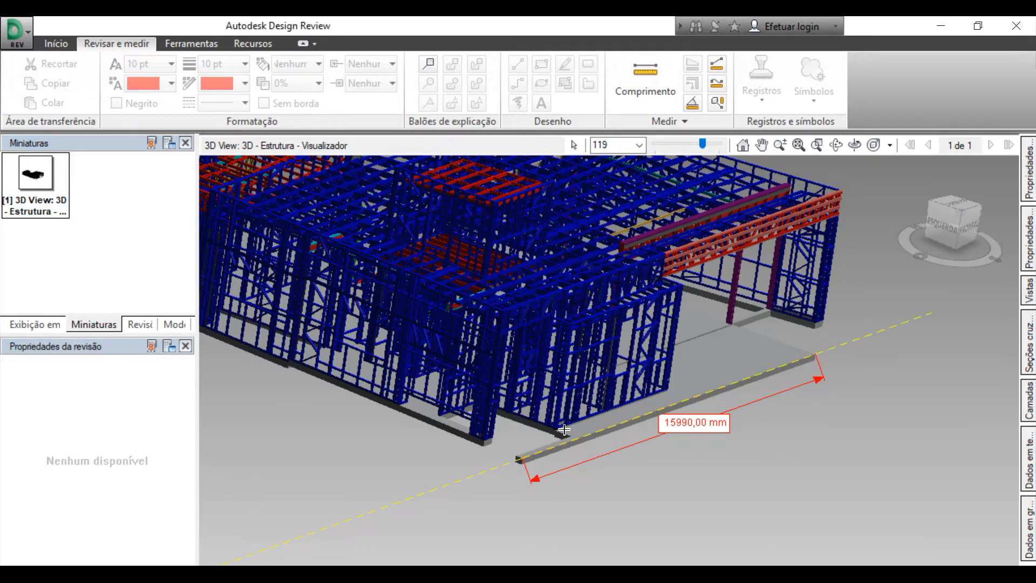
click(565, 436)
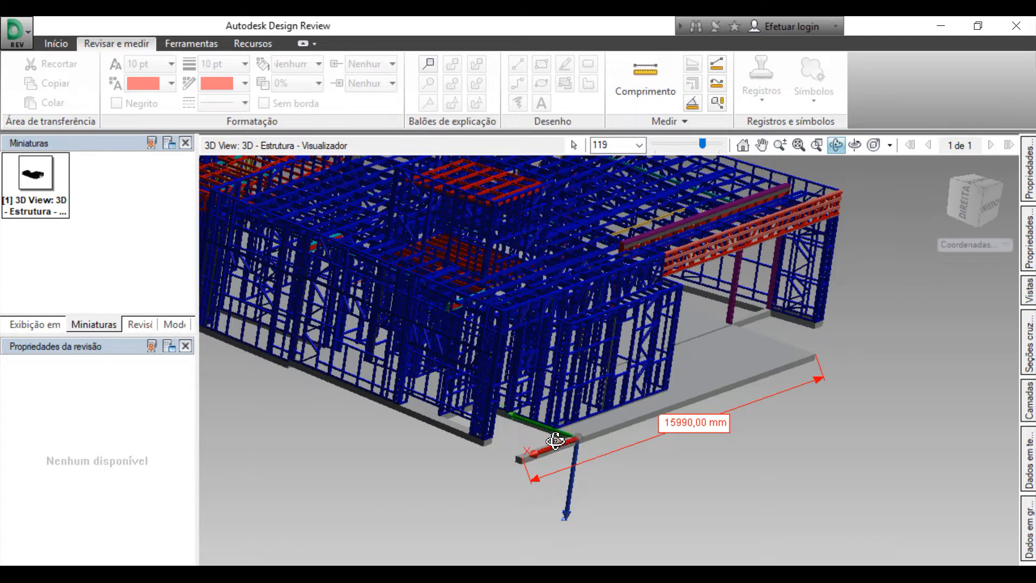
scroll(524, 414, up, 3)
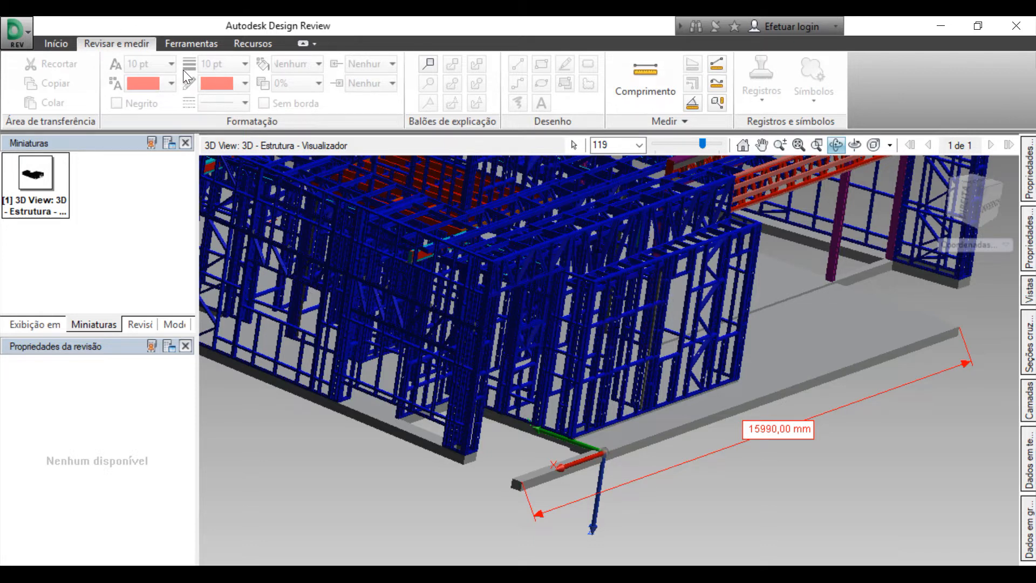
Apply the point measurement tool to the corner at the free end of the slab's front beam
click(722, 105)
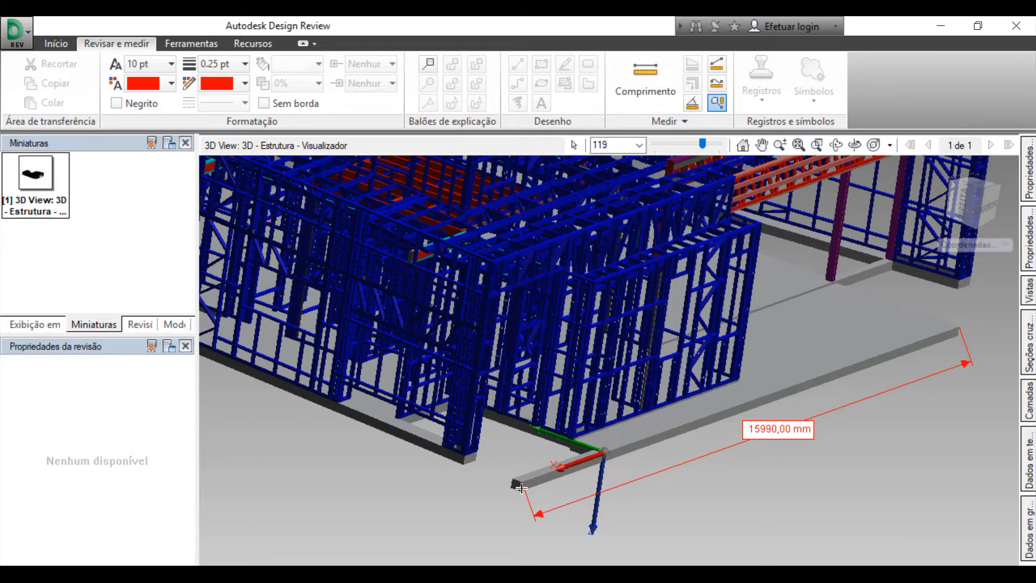
scroll(521, 484, up, 3)
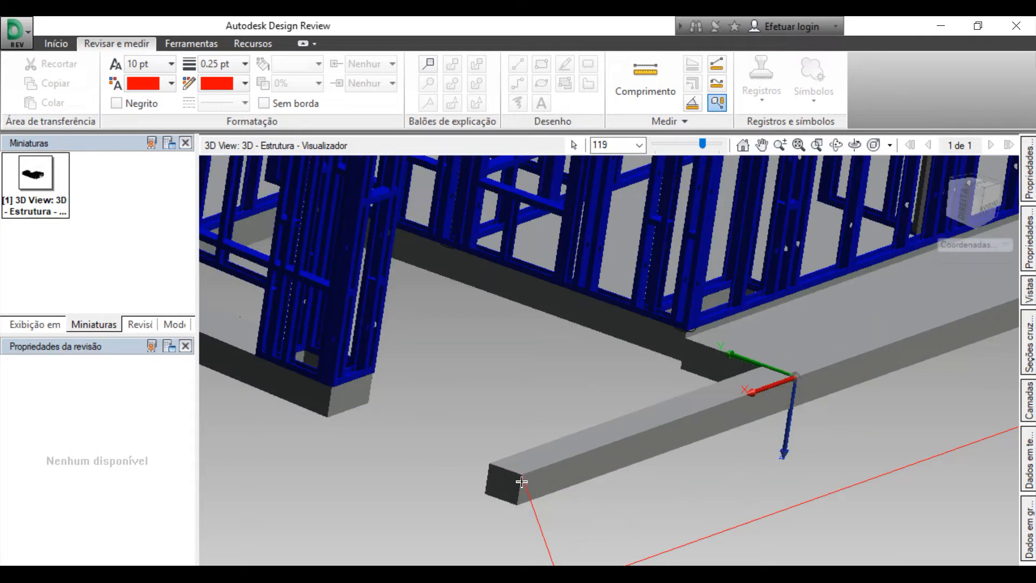
click(522, 483)
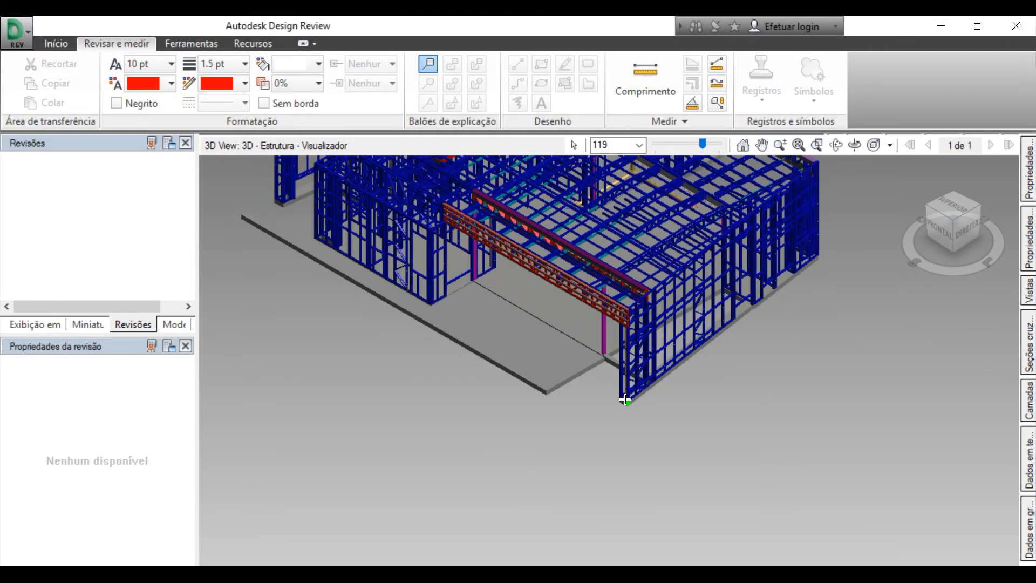
Add a callout reading "Revisar ponto" that points to the base of the structure's front corner column
click(625, 400)
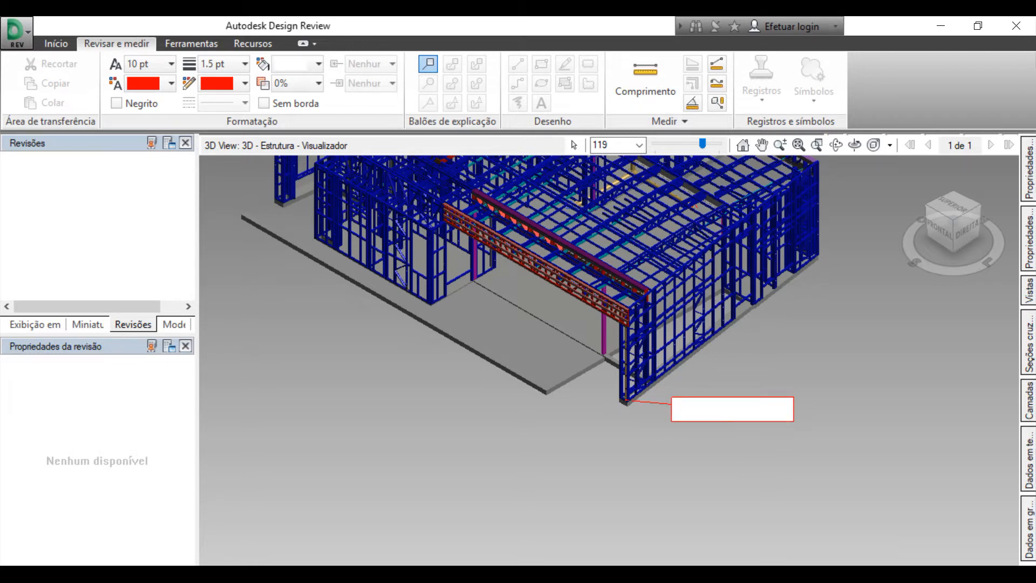
click(733, 409)
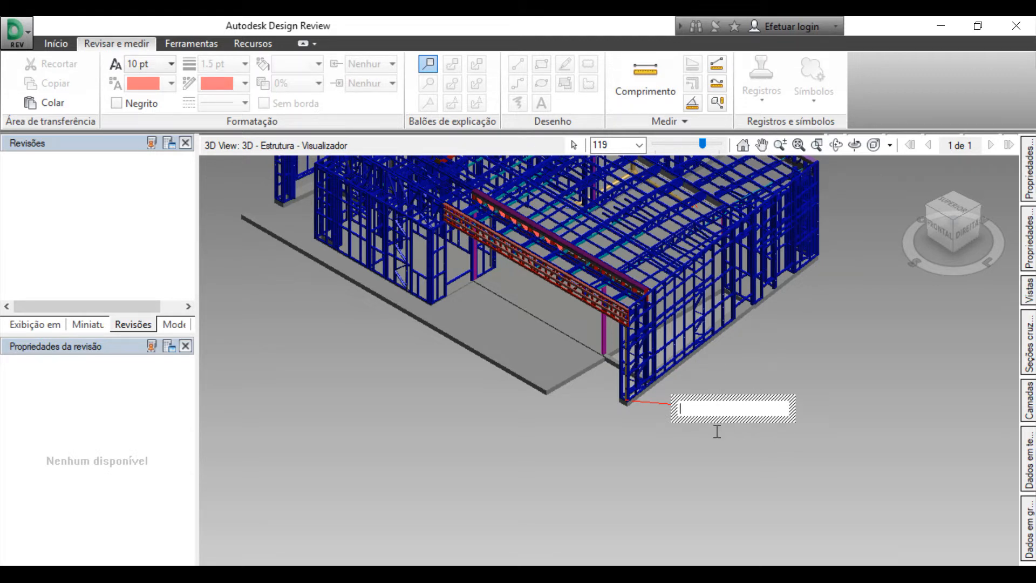
text(Revisar ponto)
click(738, 467)
click(635, 530)
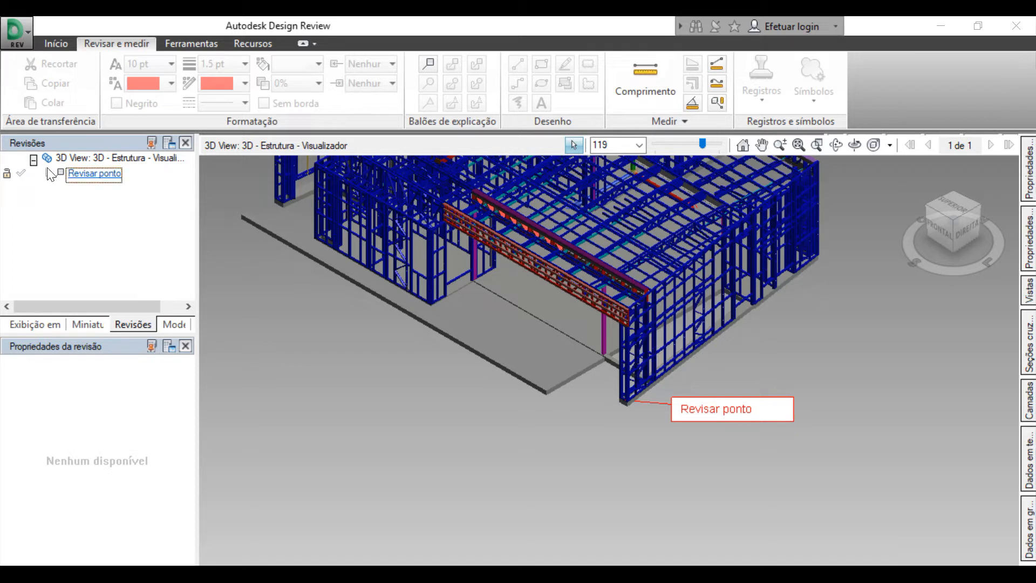
Select the Revisar ponto revision and set its status to Concluído
click(110, 175)
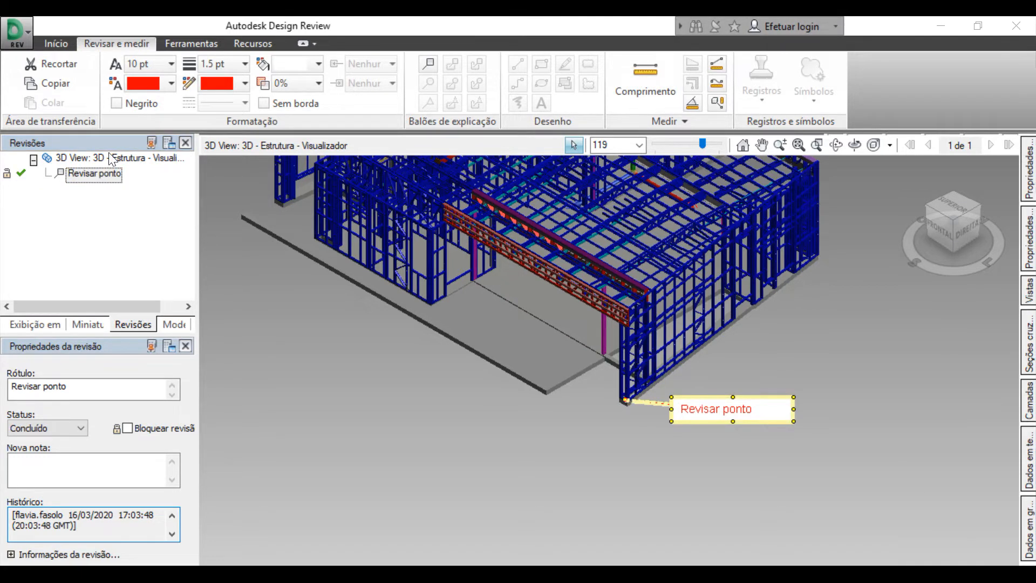
click(108, 177)
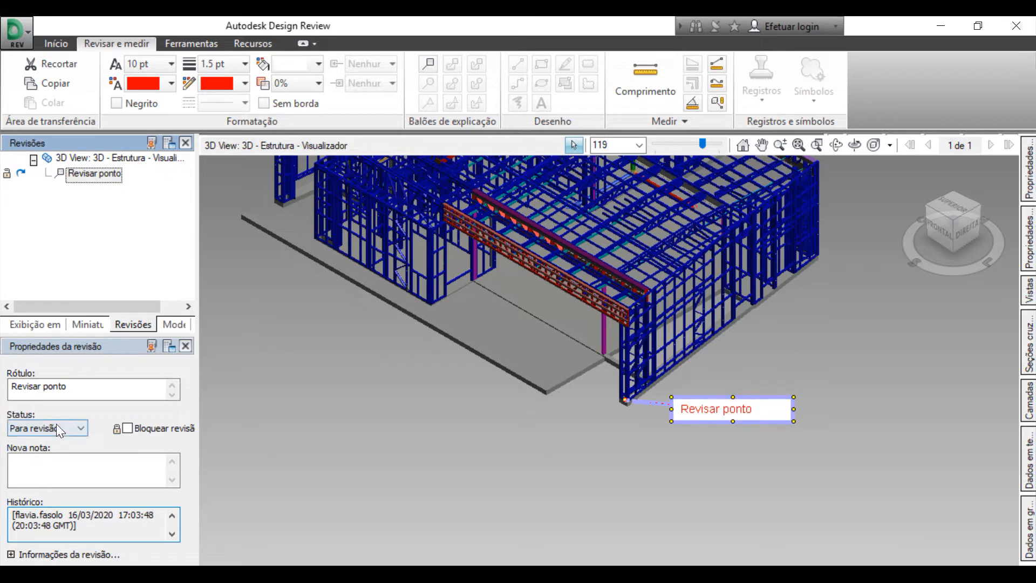
click(56, 423)
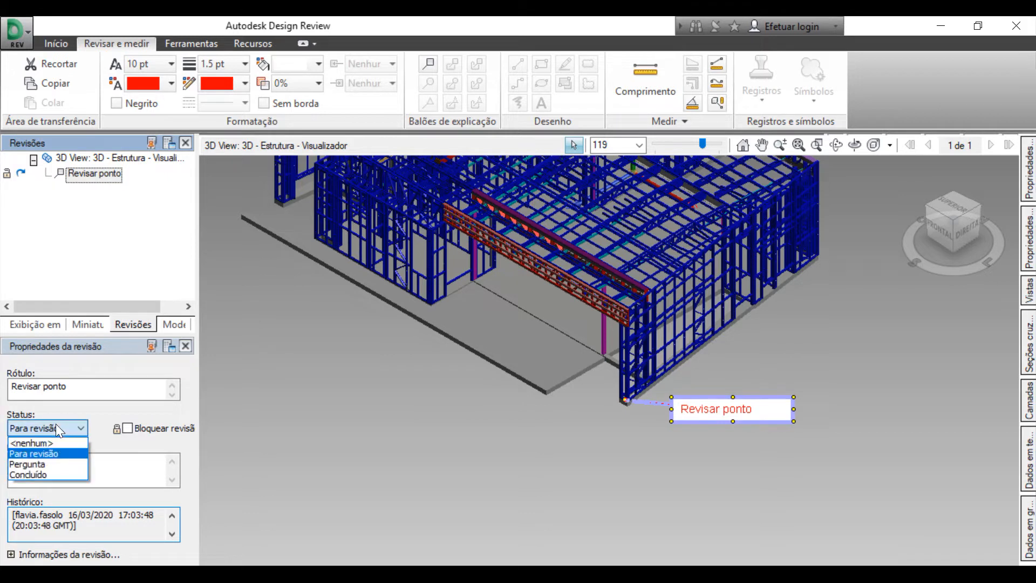
click(63, 475)
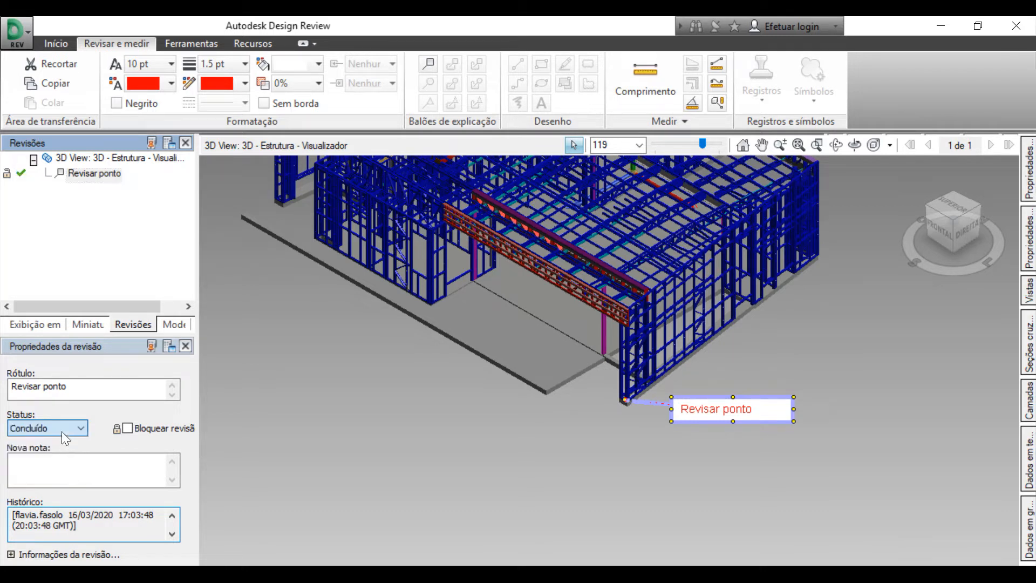
click(61, 429)
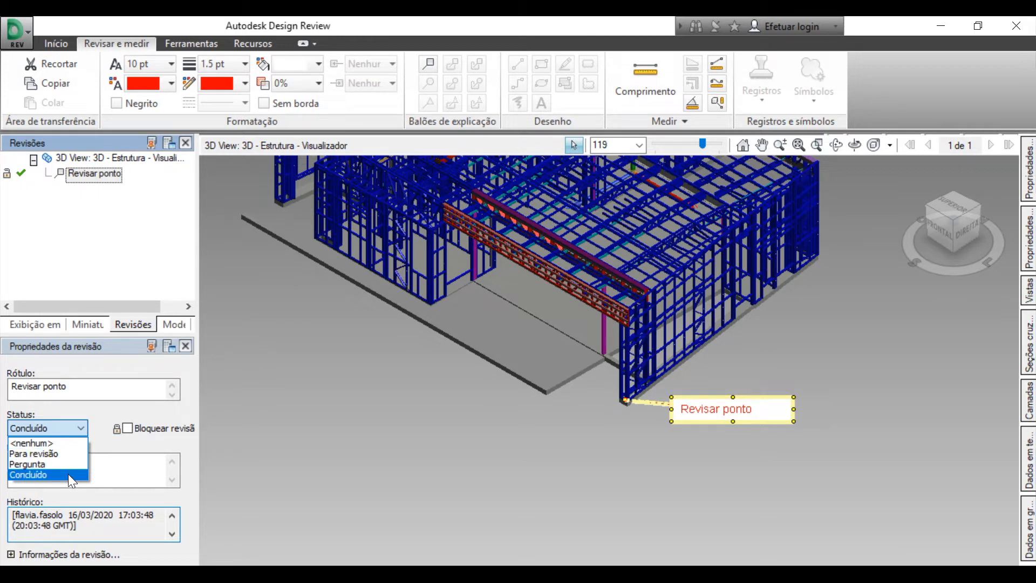
click(68, 474)
click(319, 460)
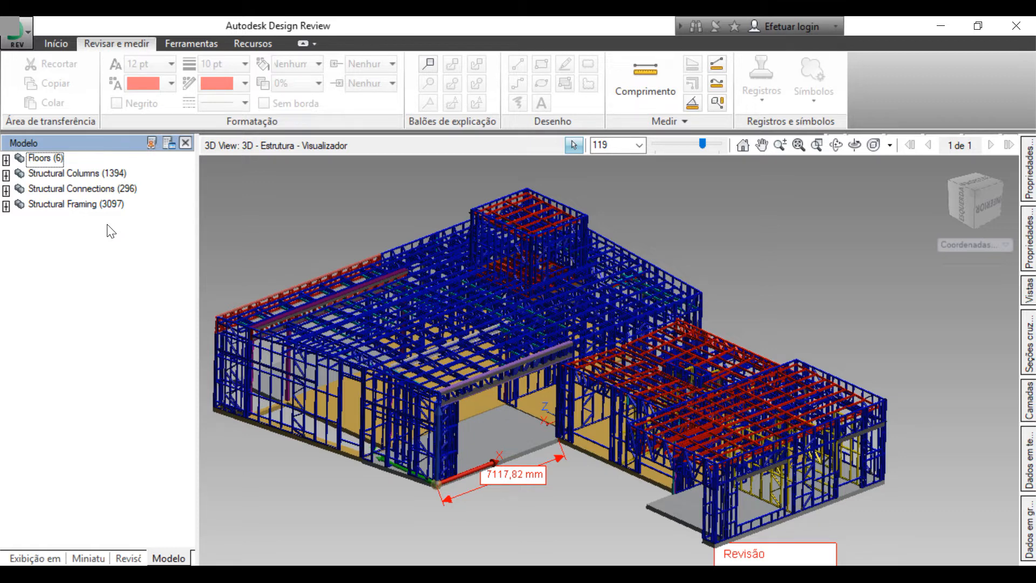
Select the Floors category, hide it in the model and show it again
click(45, 158)
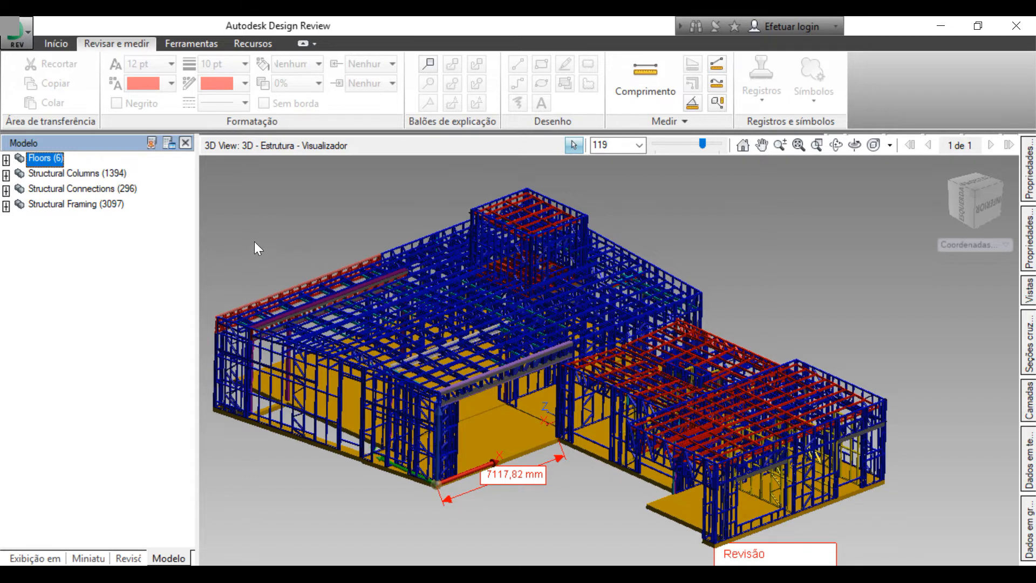
right_click(63, 160)
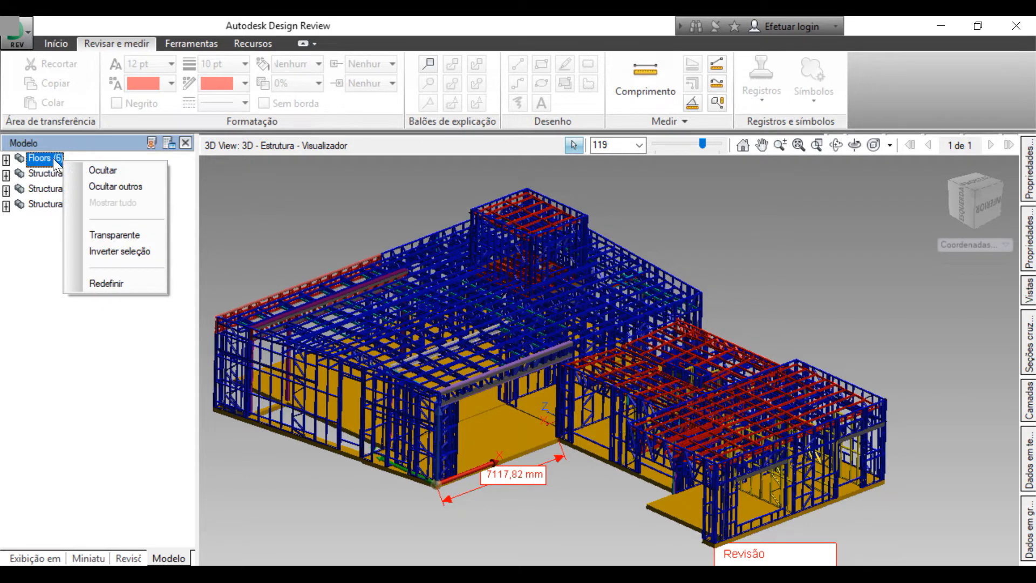
click(79, 169)
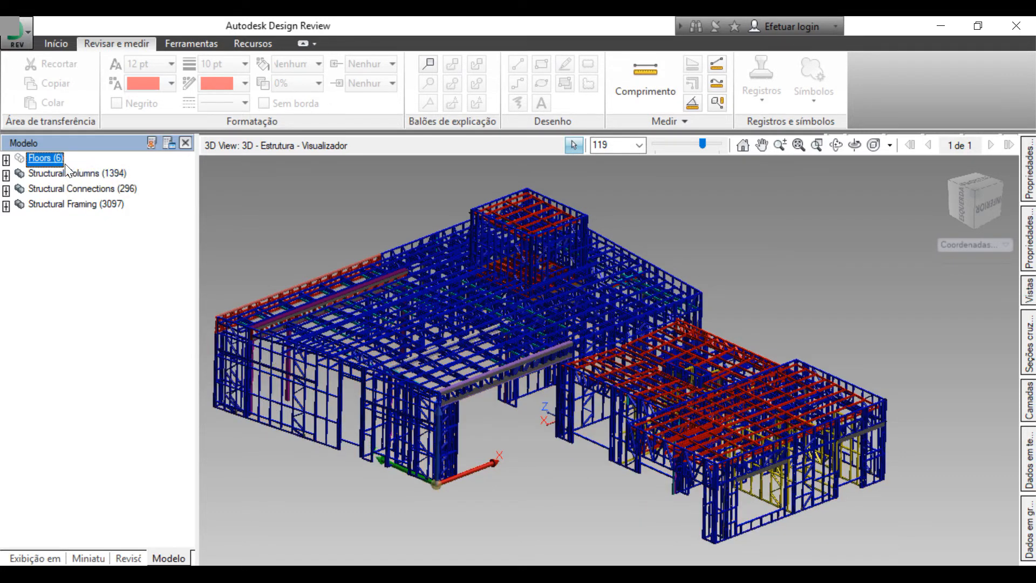
right_click(59, 161)
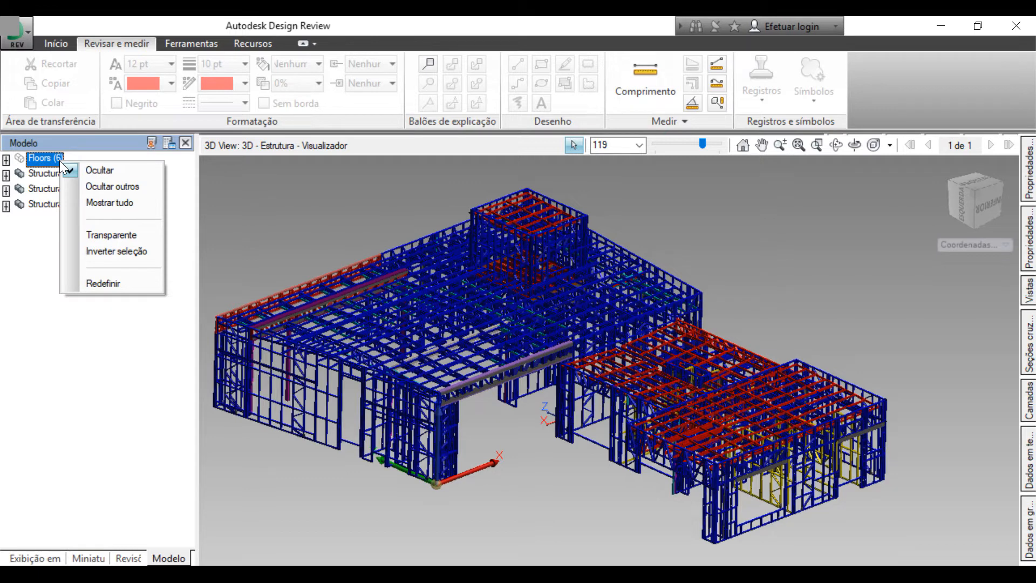
click(85, 170)
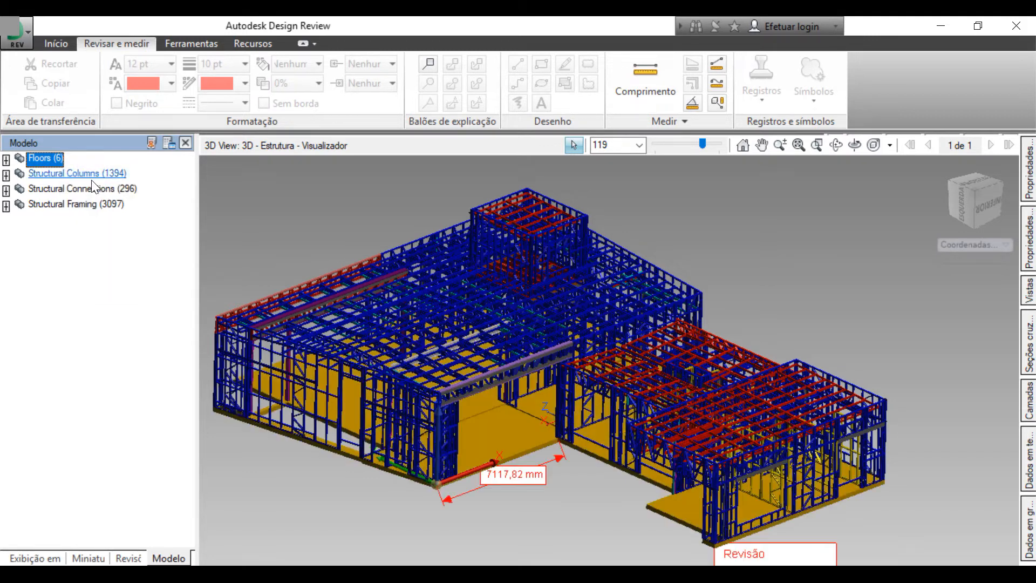
Select the Structural Columns category and hide all the other categories
click(95, 174)
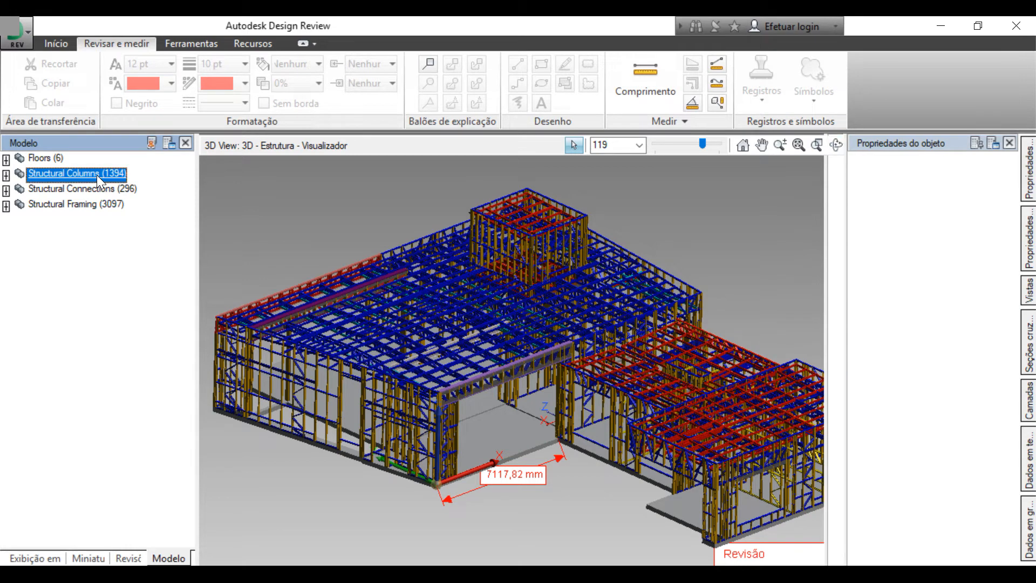
right_click(96, 175)
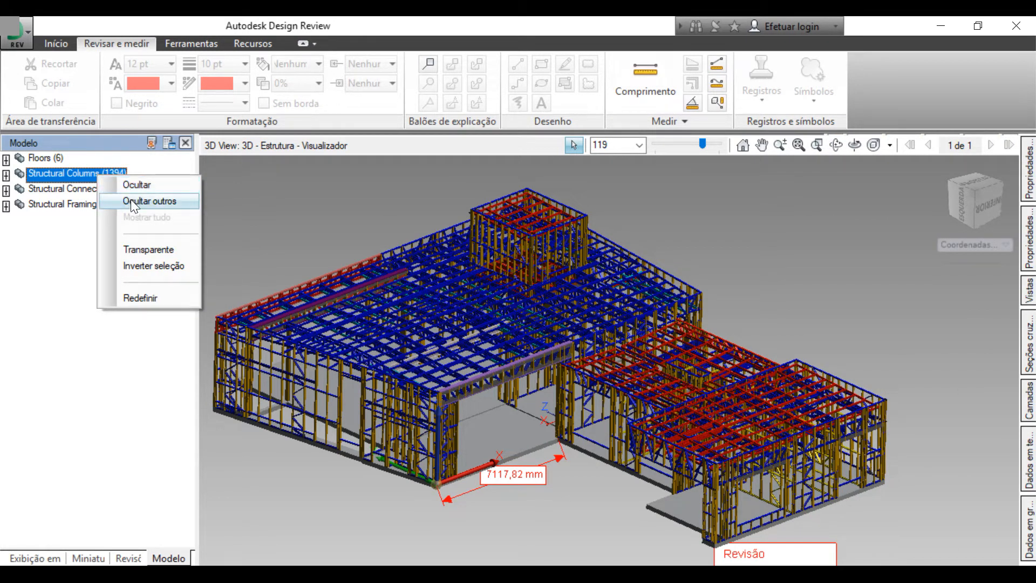
click(140, 201)
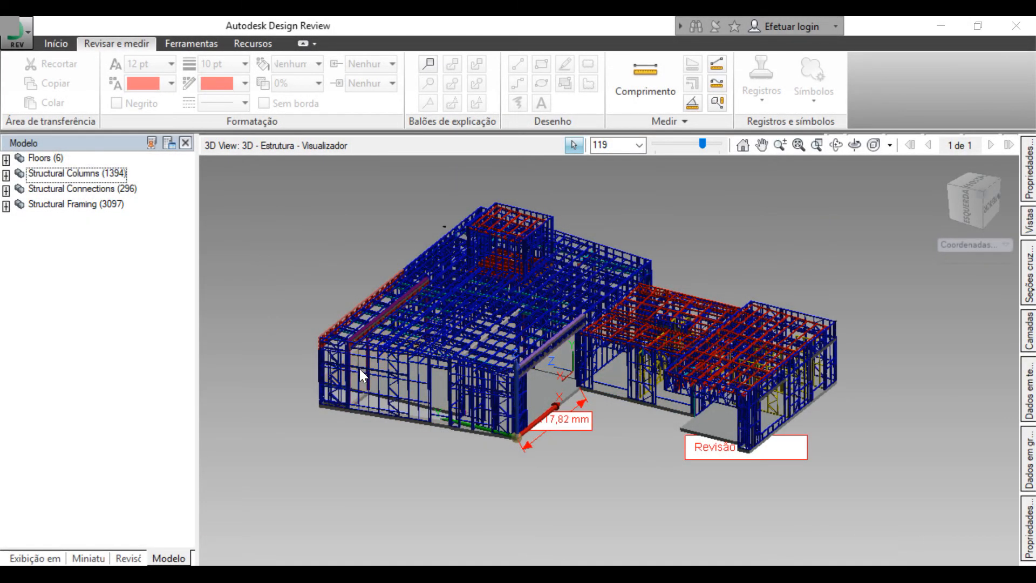
Select a vertical stud in the front wall of the larger building block and hide it
scroll(374, 402, up, 2)
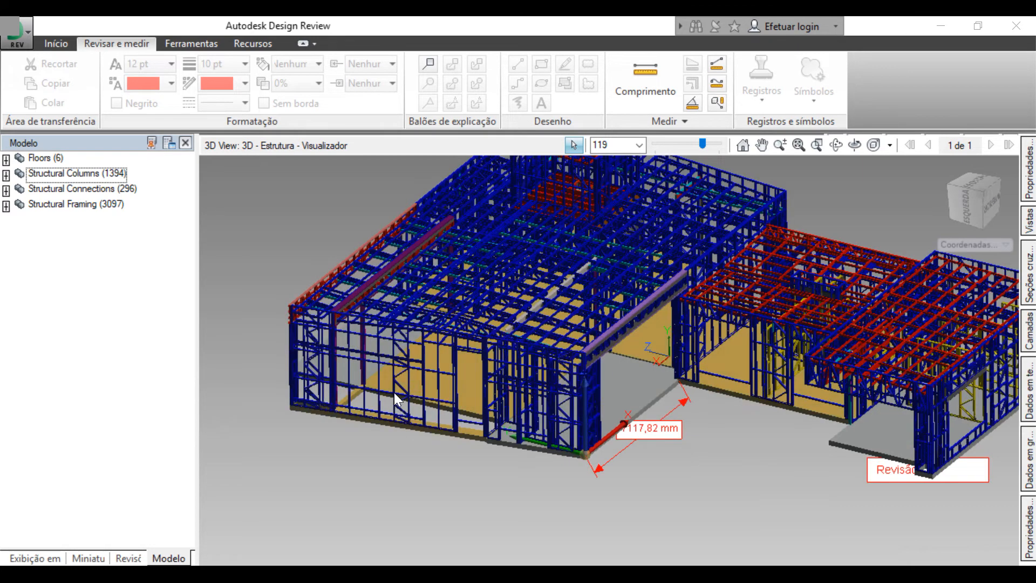
scroll(467, 374, up, 5)
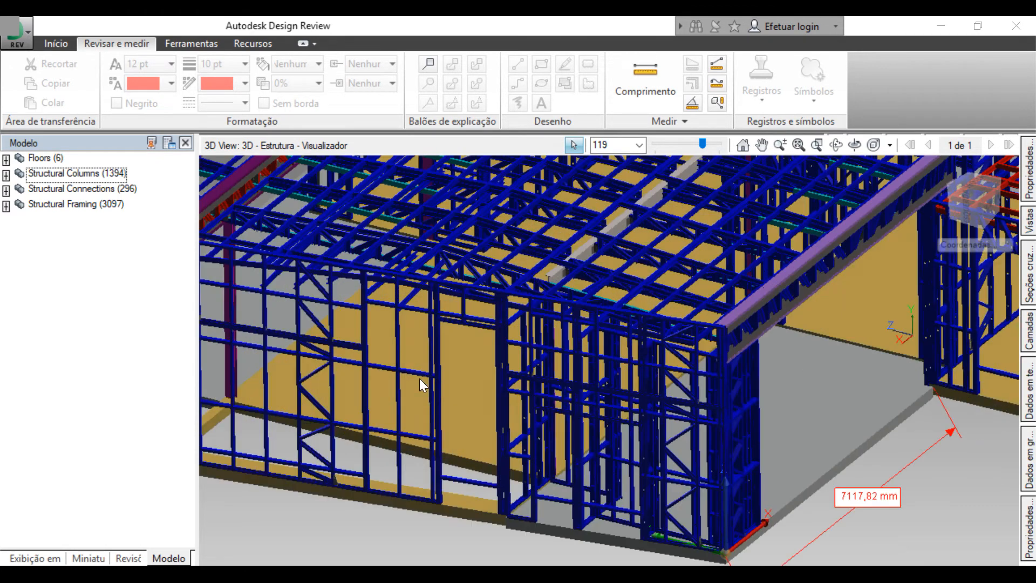
click(399, 352)
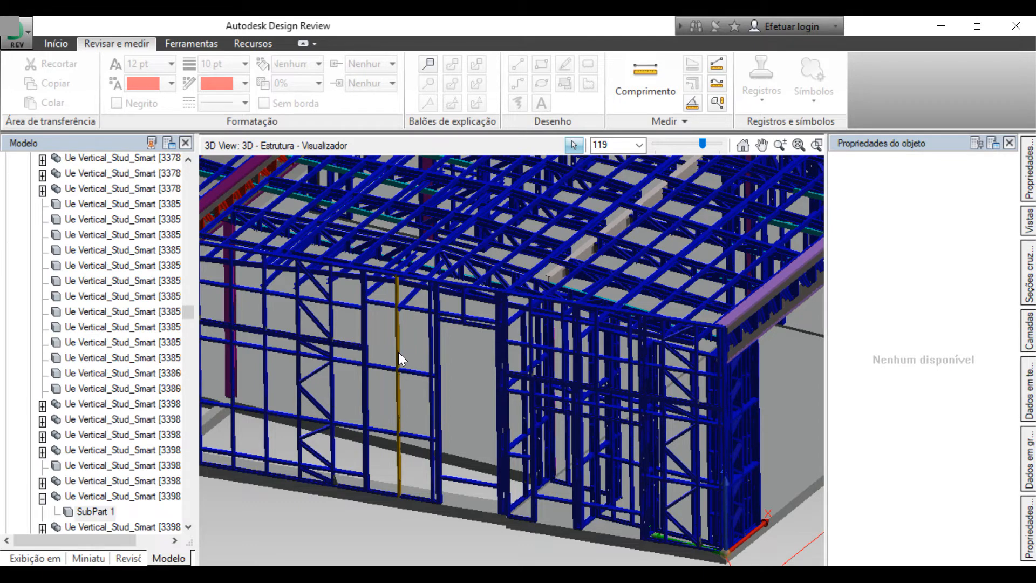
right_click(398, 352)
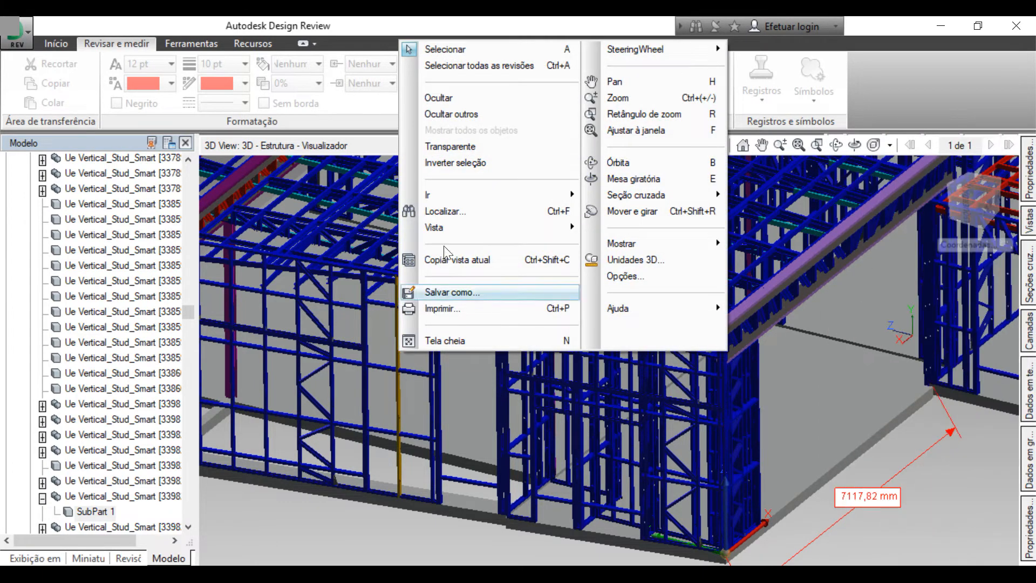
click(442, 99)
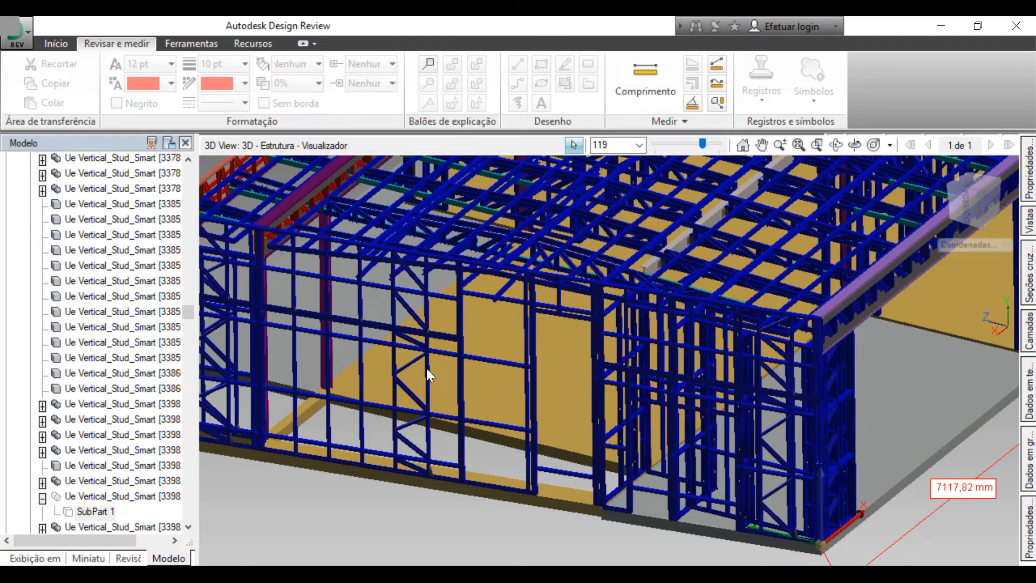
Select a vertical stud of the front wall's braced bay together with the horizontal studs crossing it and make them transparent
middle_drag(430, 402, 484, 403)
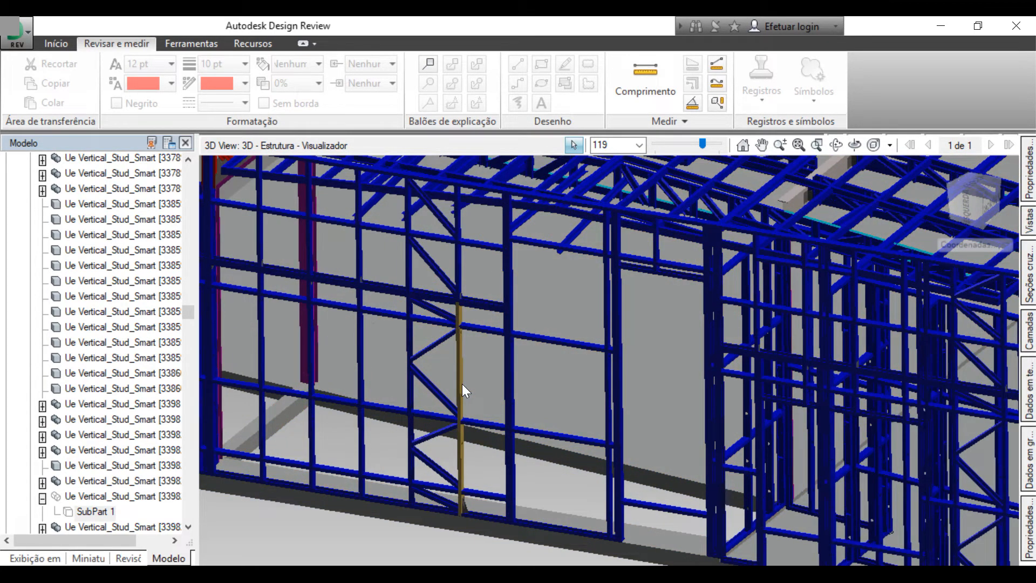
click(458, 381)
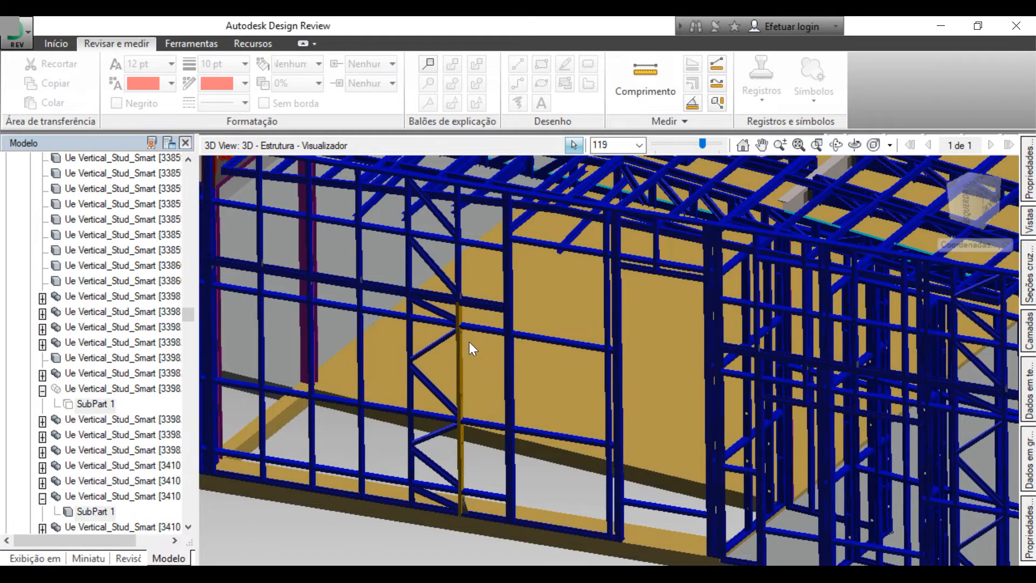
ctrl+click(474, 327)
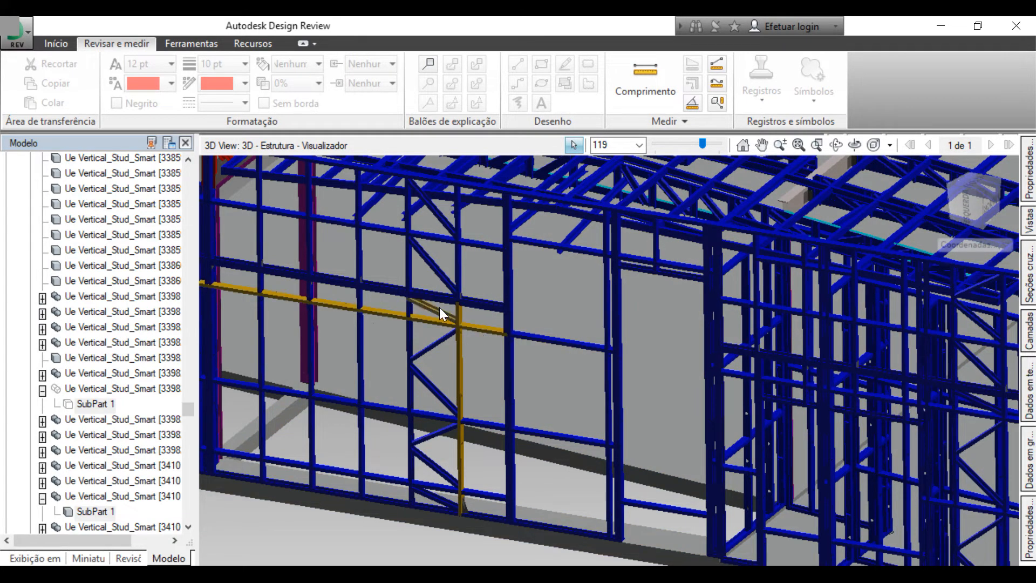
ctrl+click(436, 300)
ctrl+click(435, 235)
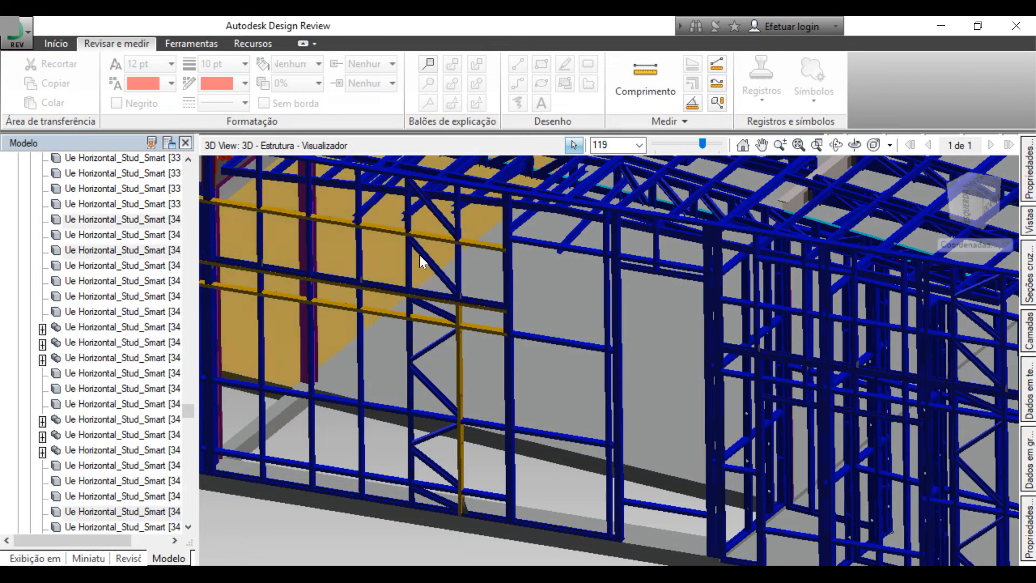
right_click(390, 289)
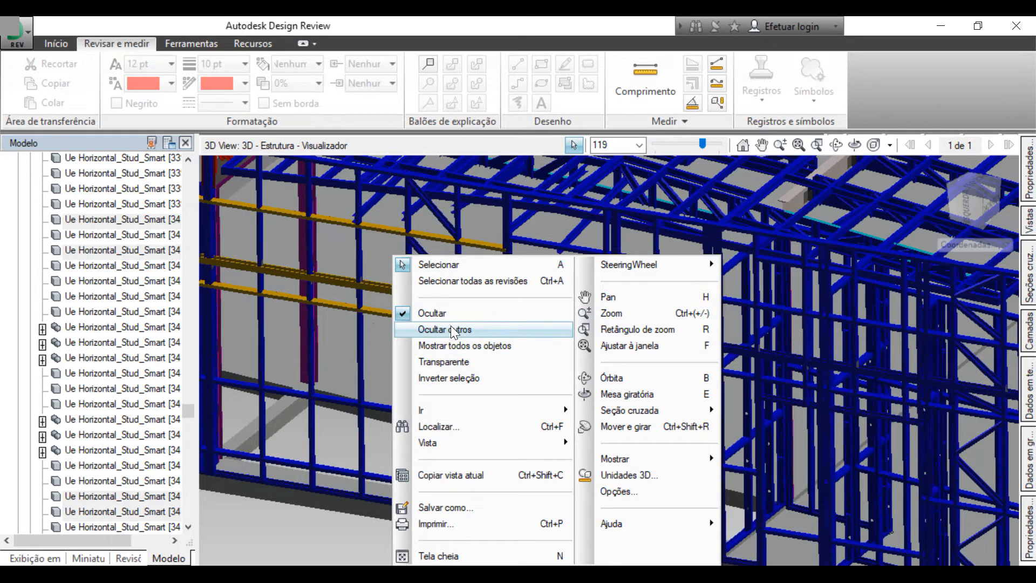
click(451, 361)
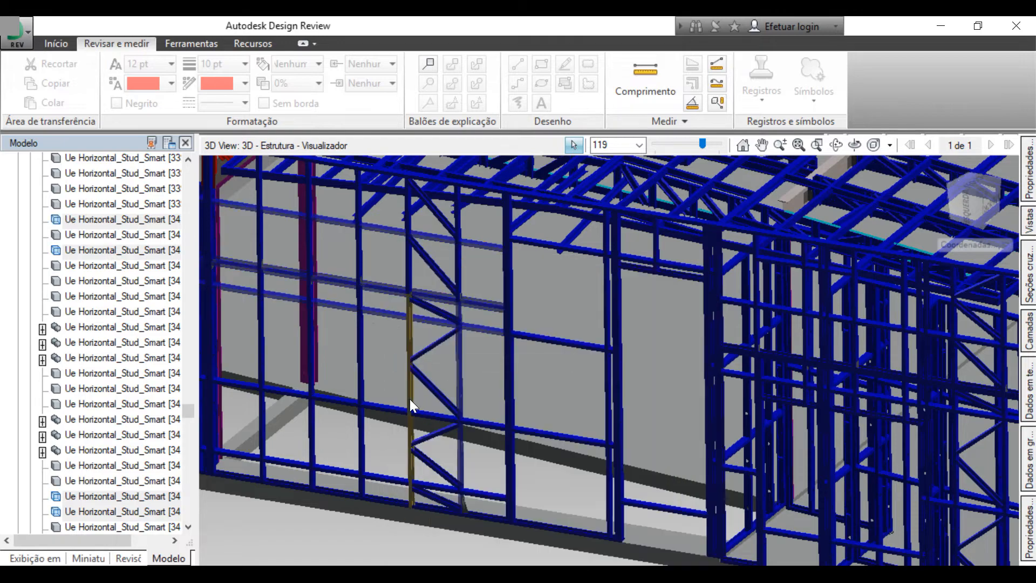
shift+middle_drag(444, 380, 471, 371)
shift+middle_drag(486, 454, 449, 447)
scroll(335, 254, up, 4)
scroll(436, 308, down, 6)
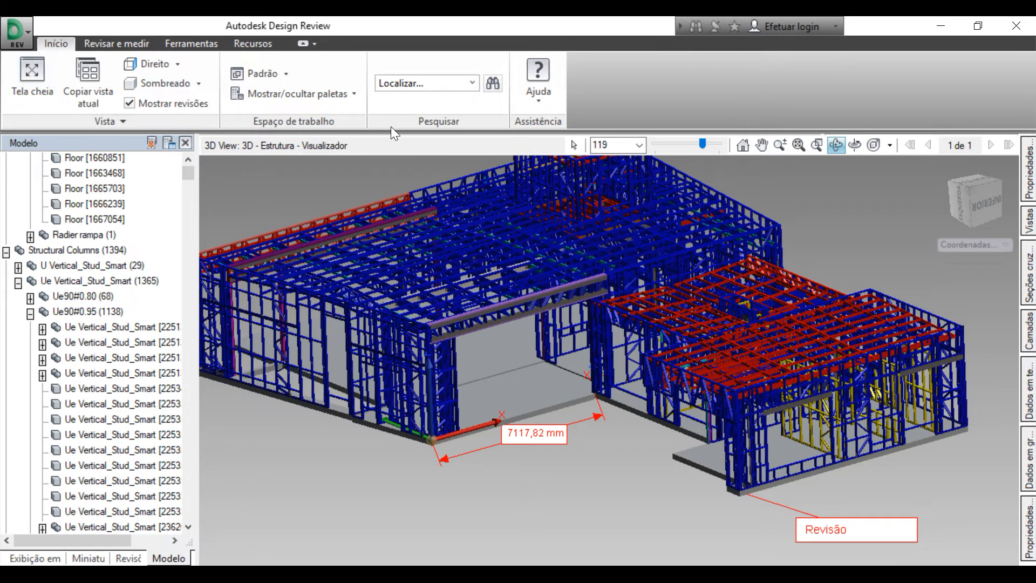
Open the advanced find options and enable whole-word and case-sensitive matching
click(472, 83)
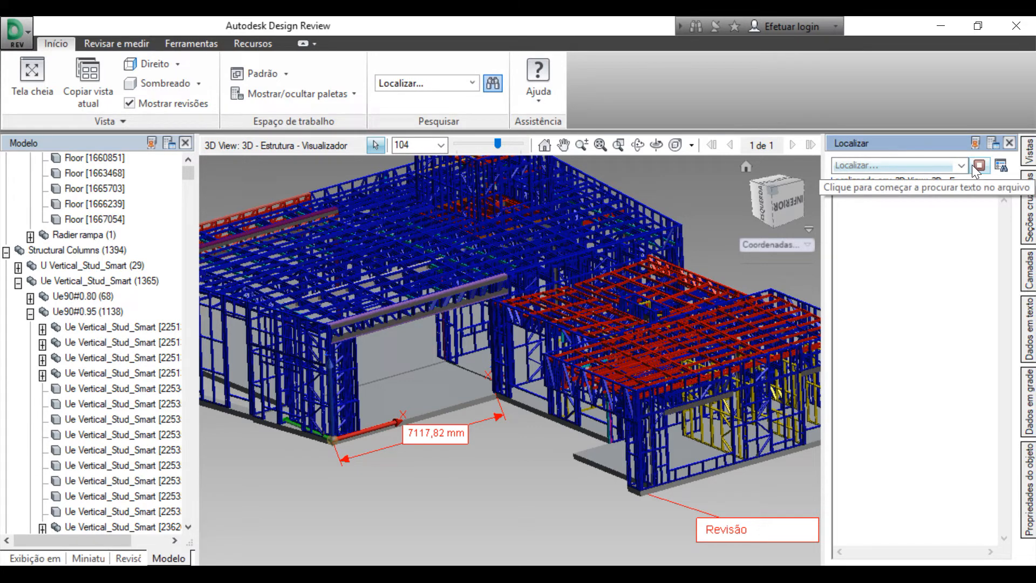
click(1001, 165)
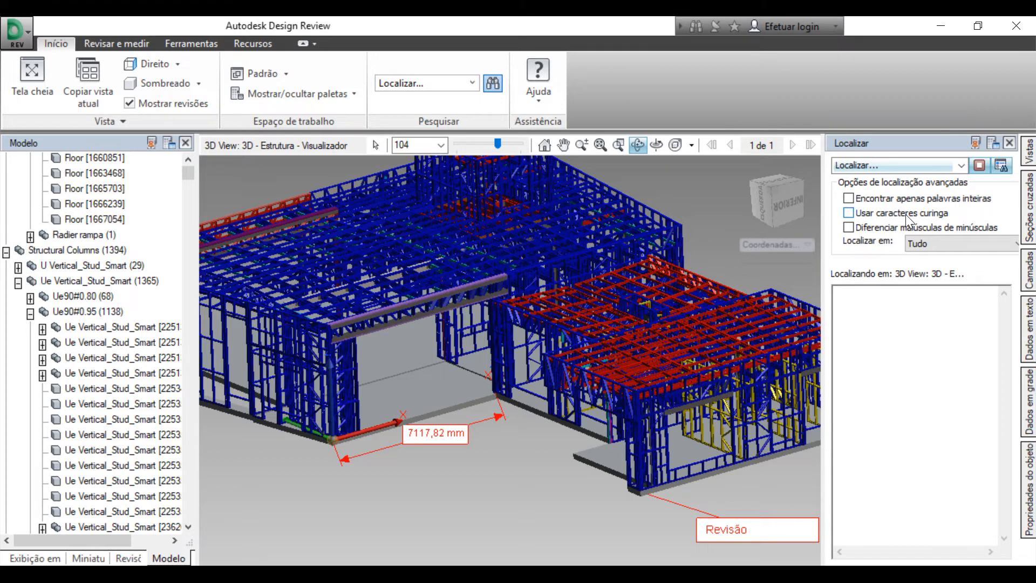
click(876, 200)
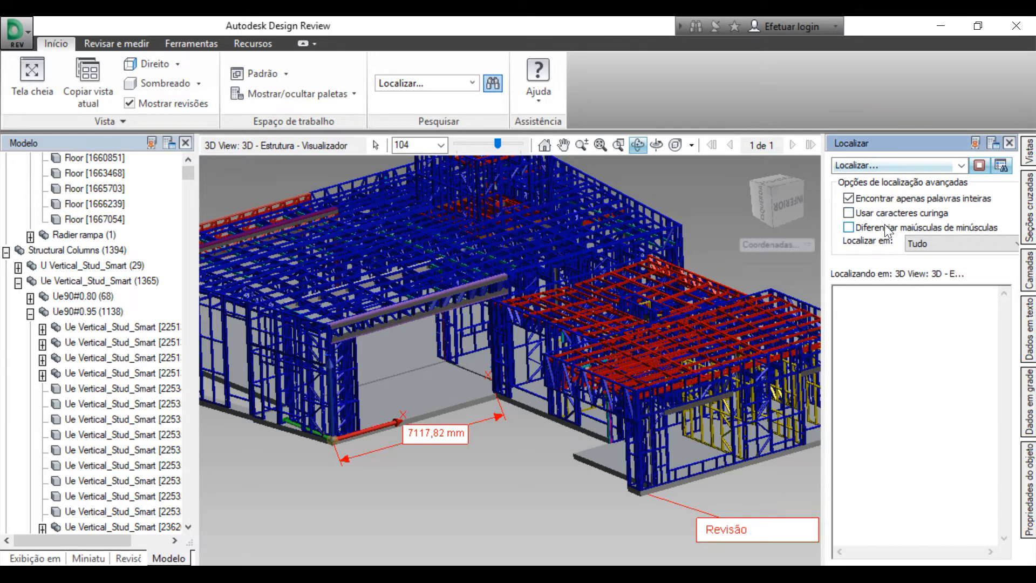
click(885, 226)
Search the model for 1PV1
click(947, 165)
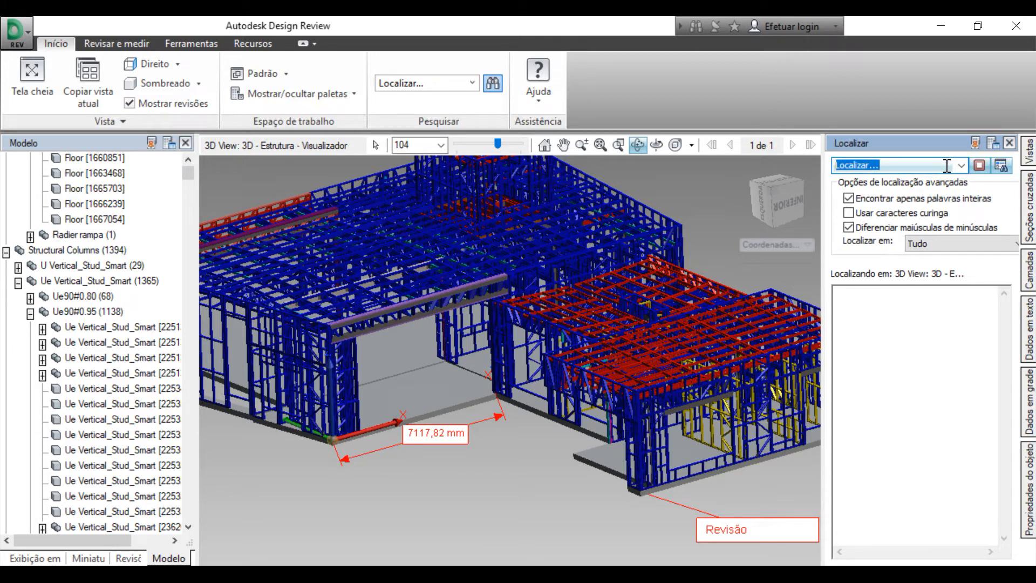
text(1PV1)
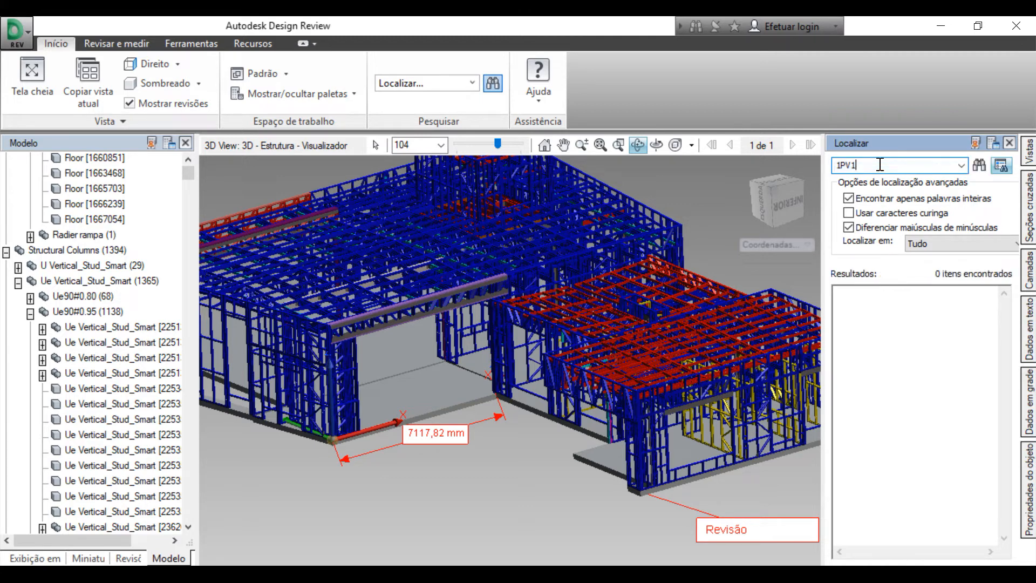
click(974, 172)
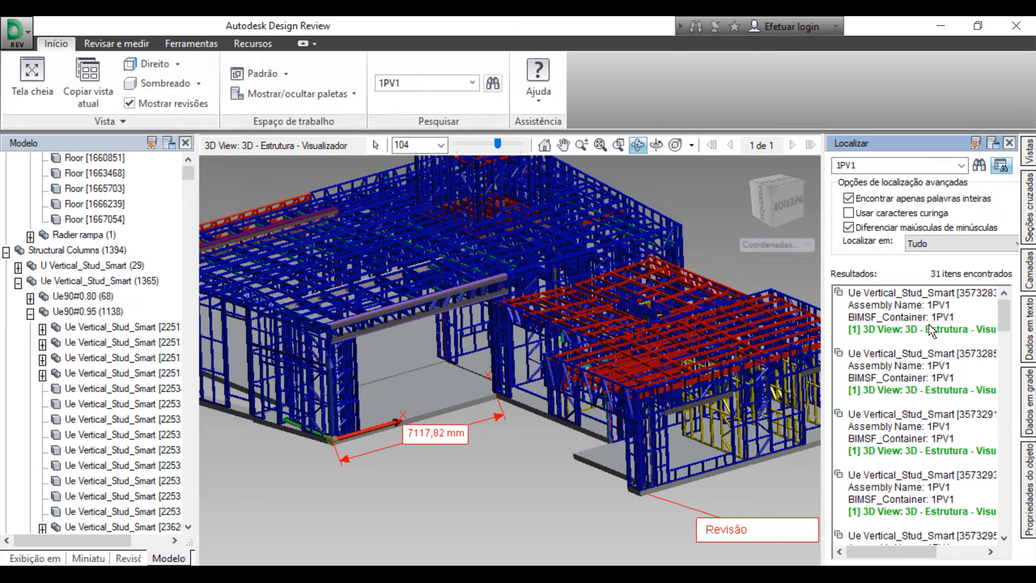
Locate the first Ue Vertical_Stud_Smart search result in the model and examine the stud's position from other angles
click(924, 300)
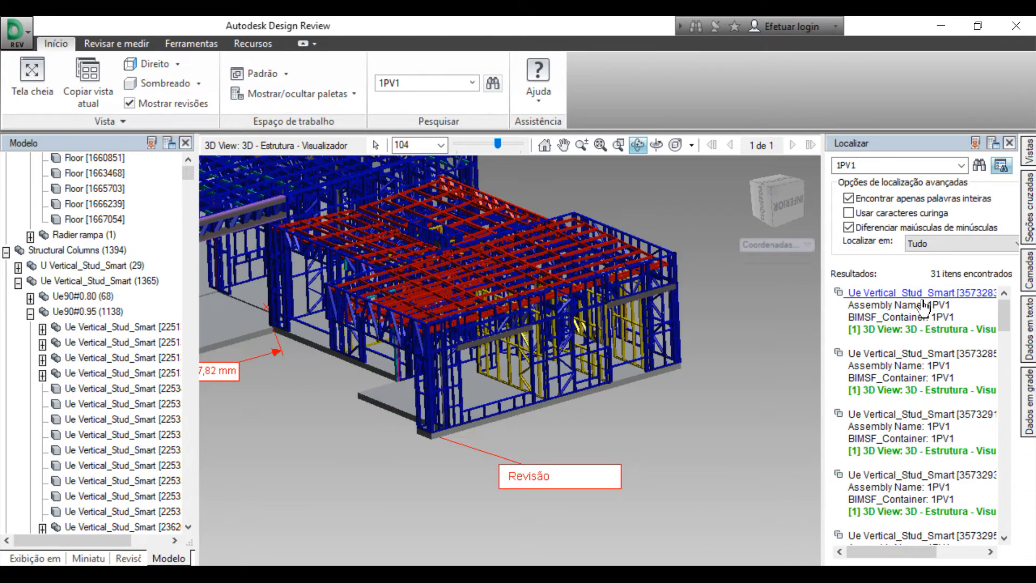
click(922, 302)
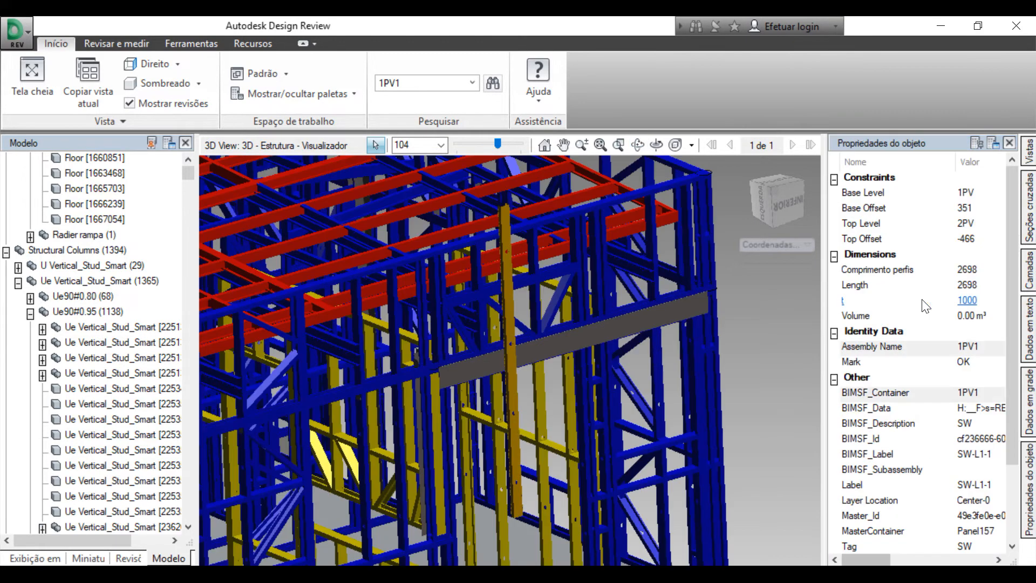
shift+middle_drag(681, 361, 544, 387)
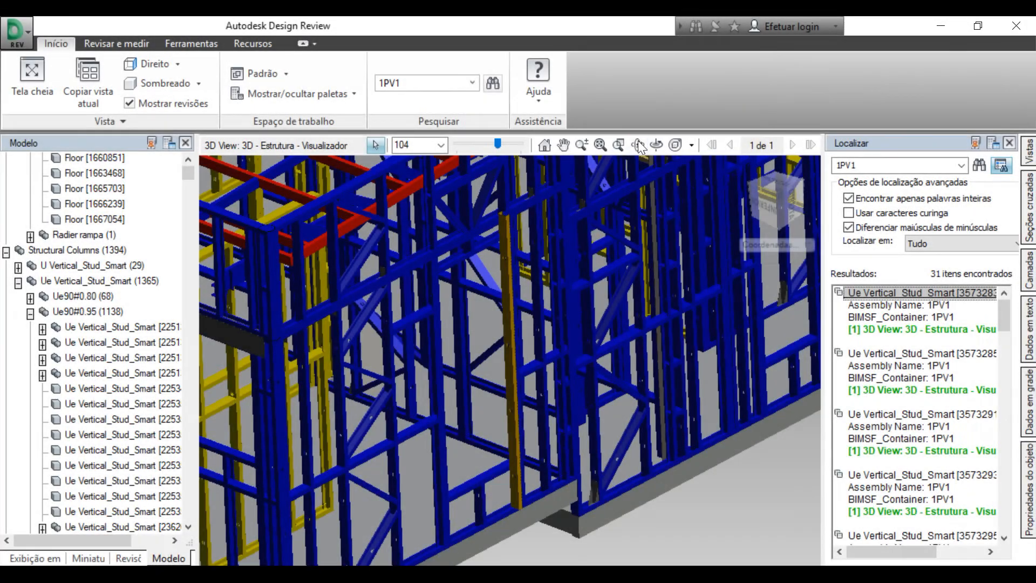
click(637, 145)
mouse_move(649, 408)
mouse_down()
mouse_move(640, 395)
mouse_move(585, 414)
mouse_move(650, 415)
mouse_move(685, 435)
mouse_move(642, 436)
mouse_up()
scroll(649, 415, down, 5)
scroll(649, 415, down, 2)
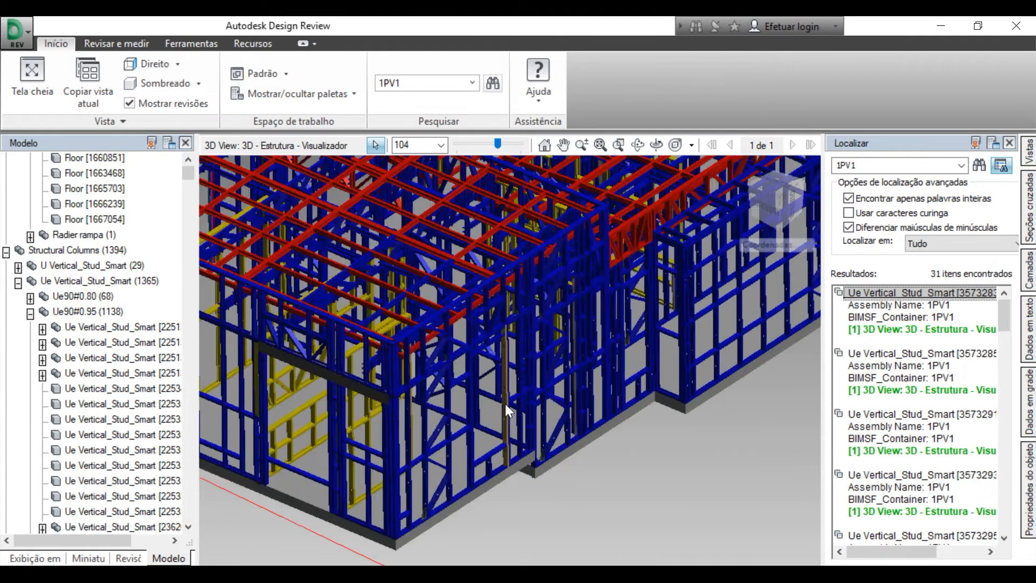
Hide the located 1PV1 stud, bring it back, and hide all other objects
scroll(505, 404, up, 3)
right_click(505, 404)
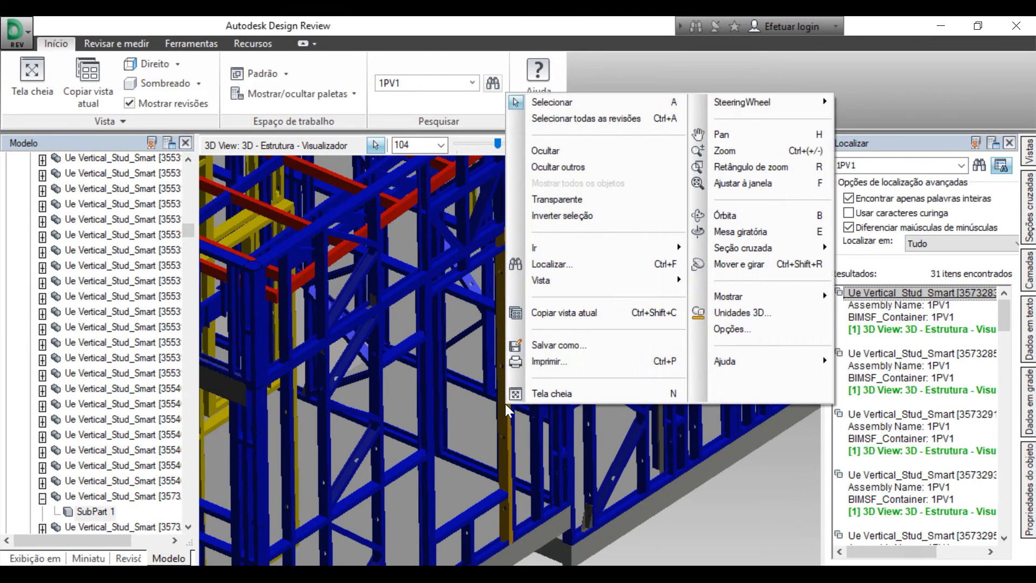
click(561, 151)
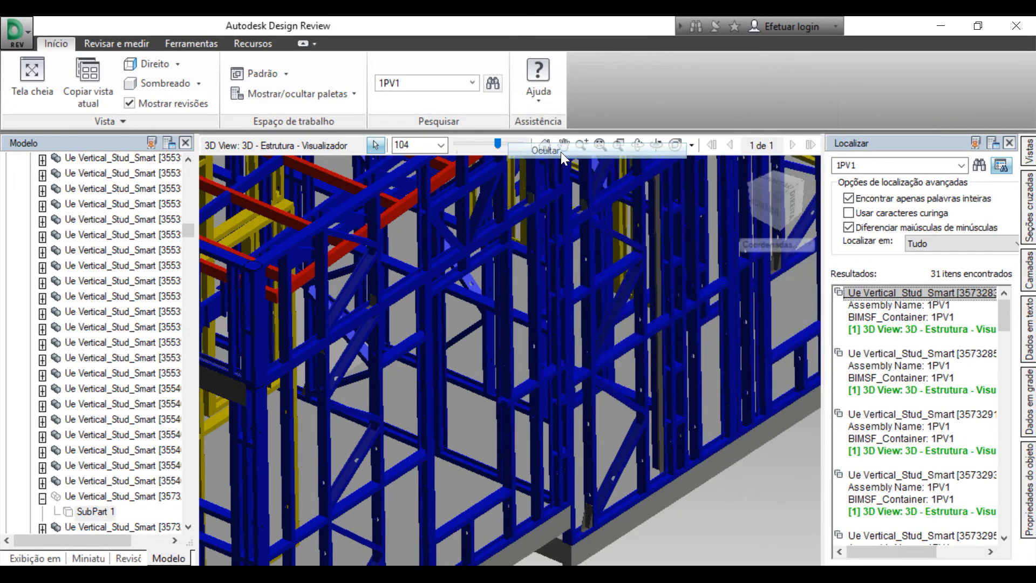
right_click(503, 355)
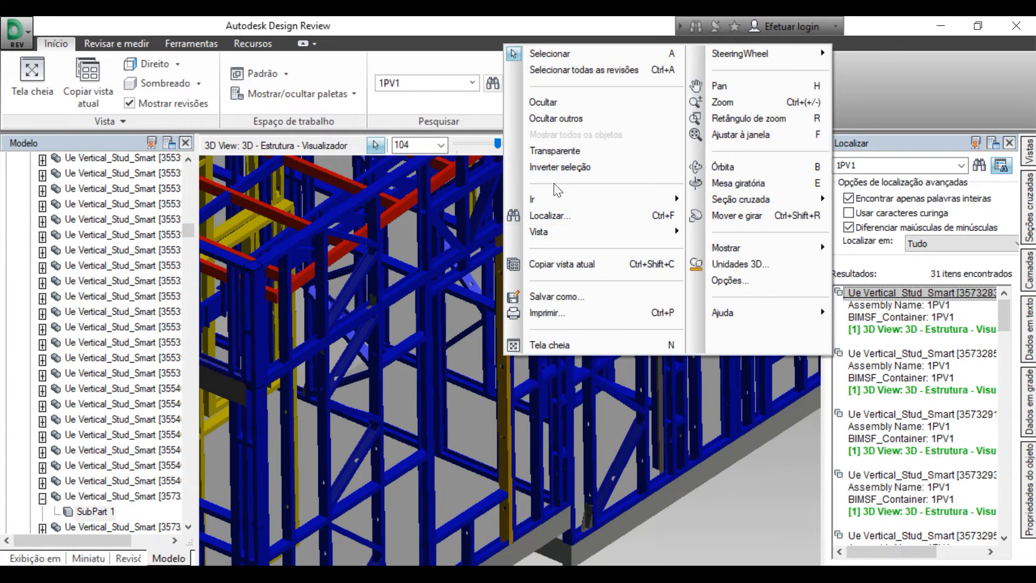
click(564, 119)
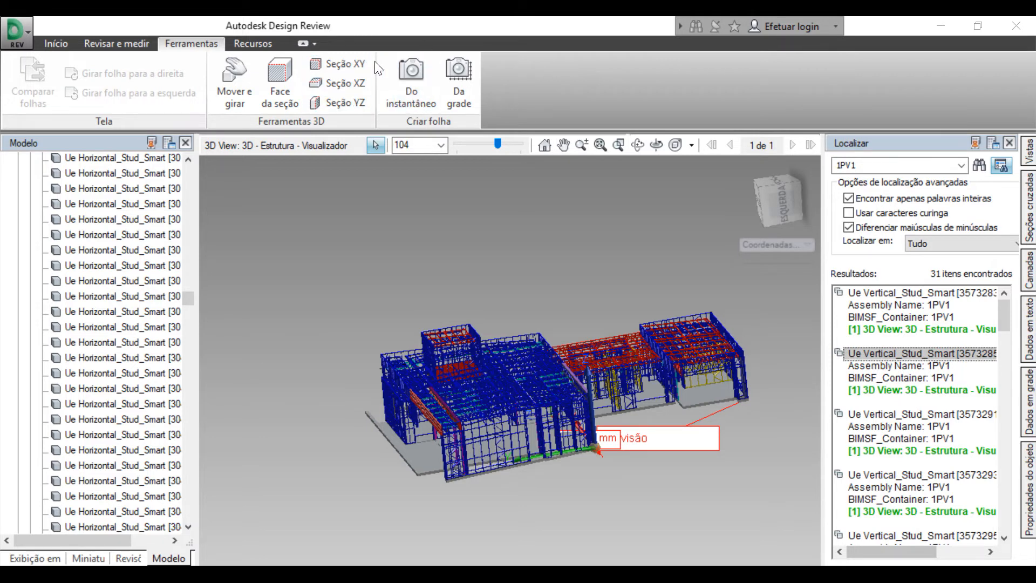
Cut the structure with an XY cross-section and use the triad to move and rotate the cutting plane
click(361, 71)
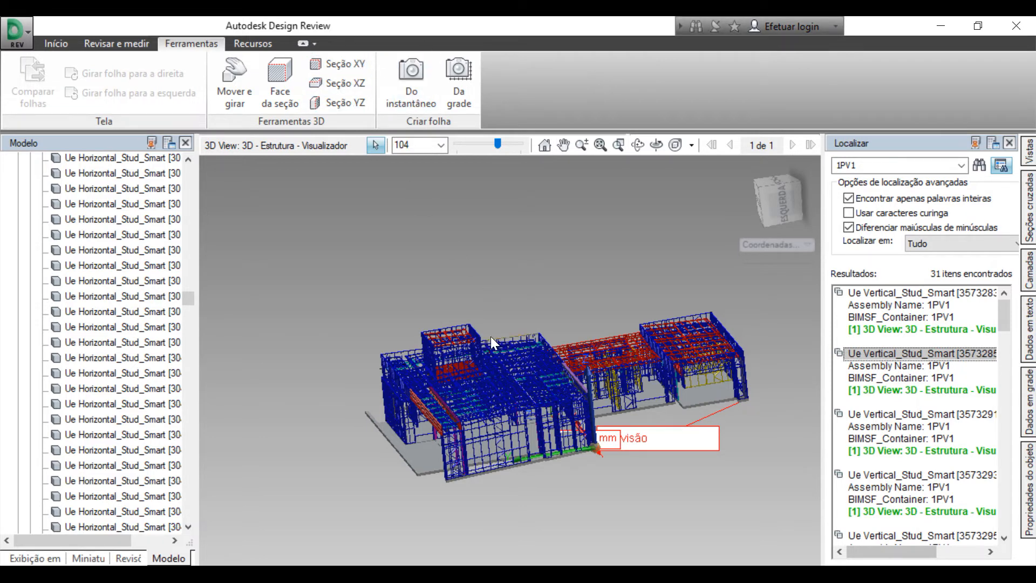
click(346, 69)
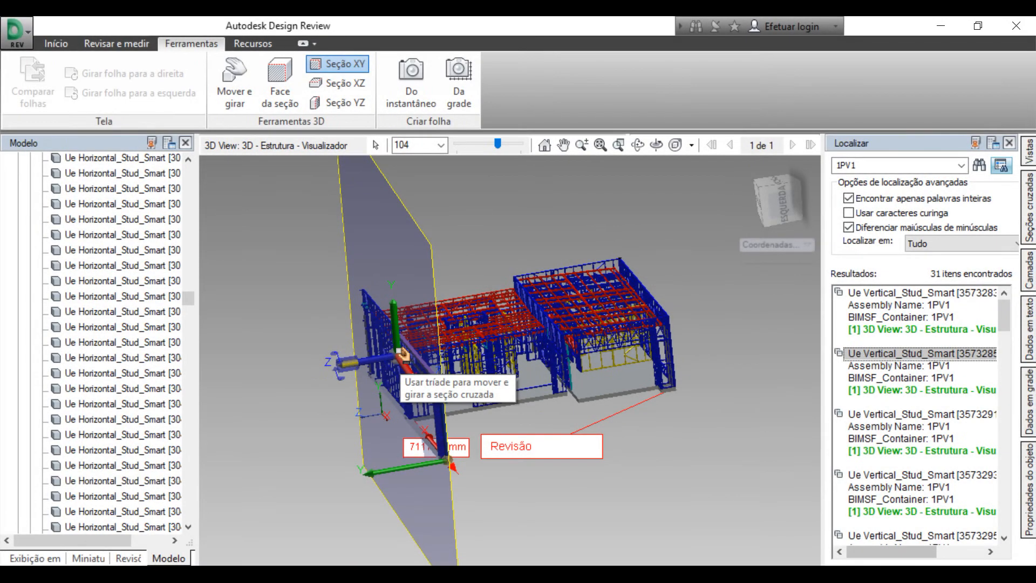
drag(404, 354, 382, 362)
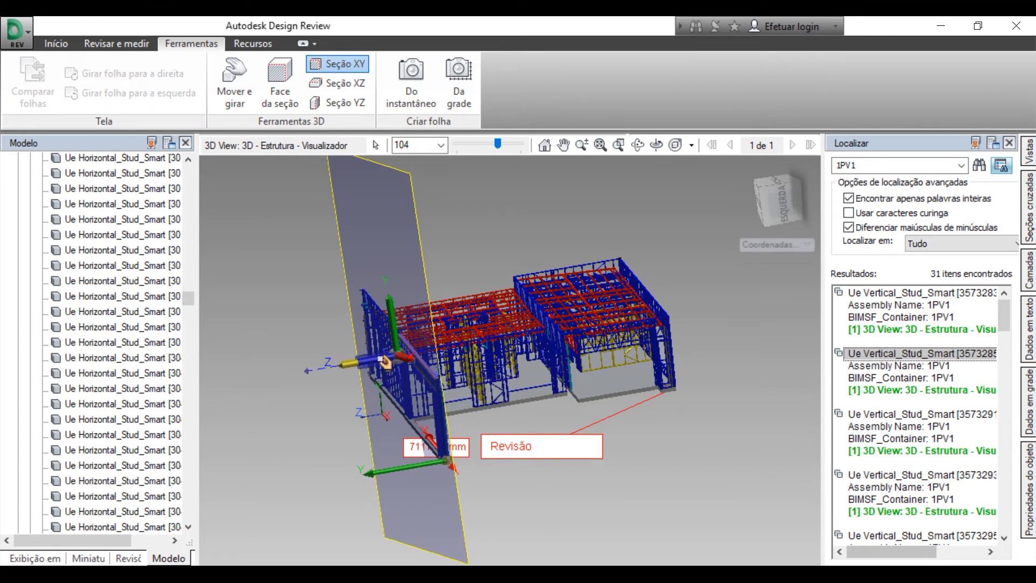
drag(385, 362, 370, 383)
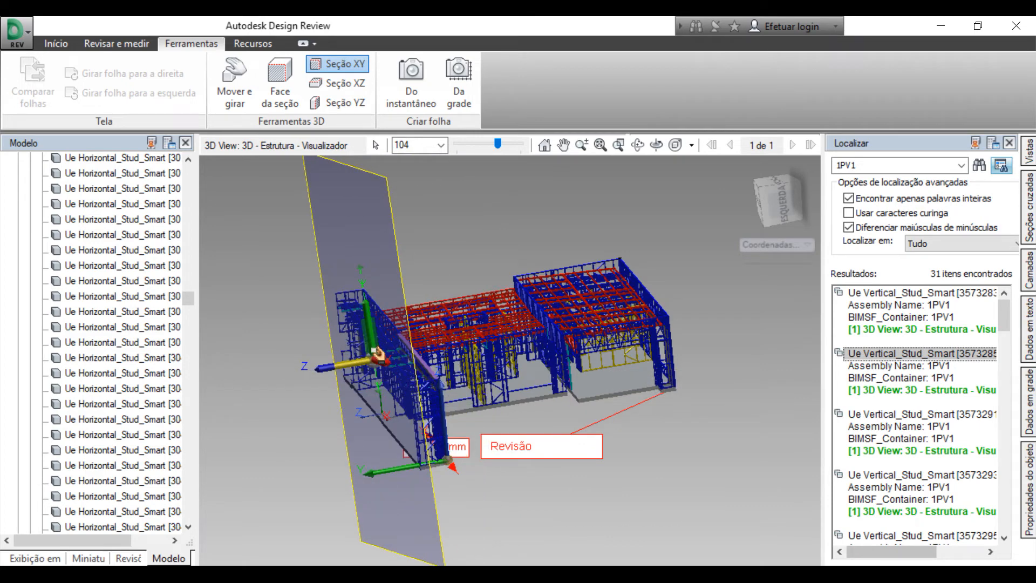
drag(378, 352, 392, 429)
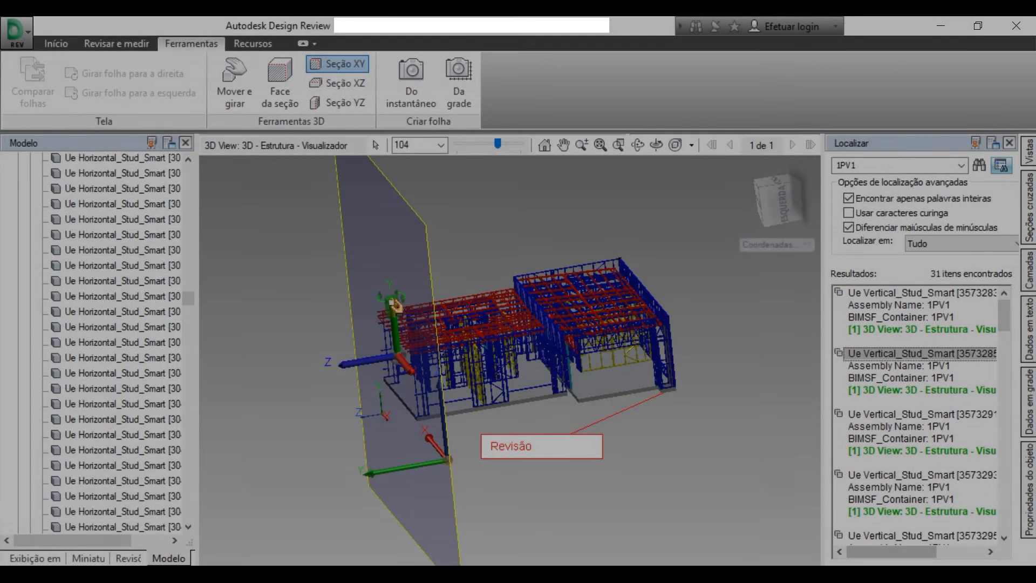
drag(394, 298, 216, 363)
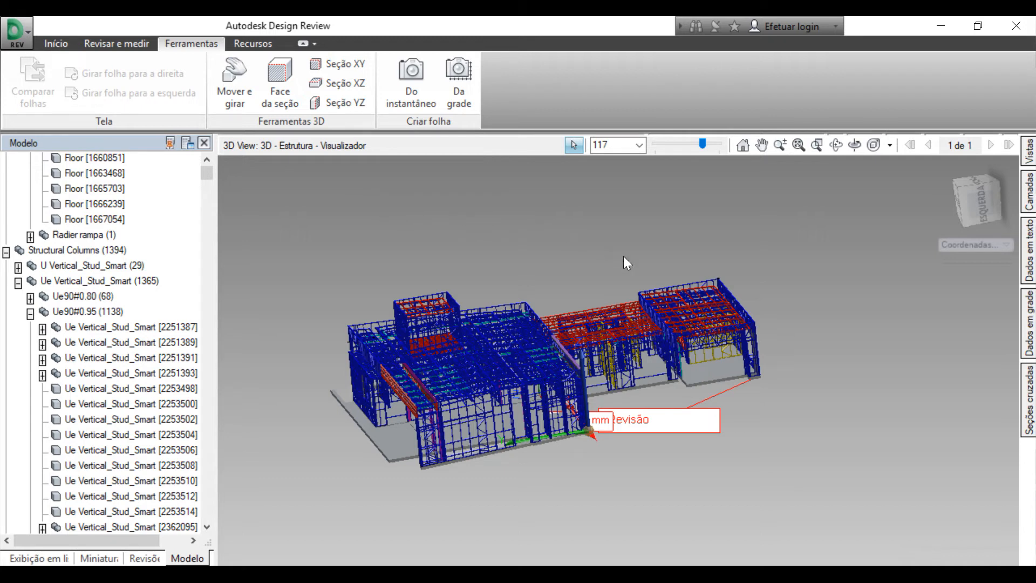
Keep the list of saved cross-sections open and select Seção cruzada 1
click(1030, 402)
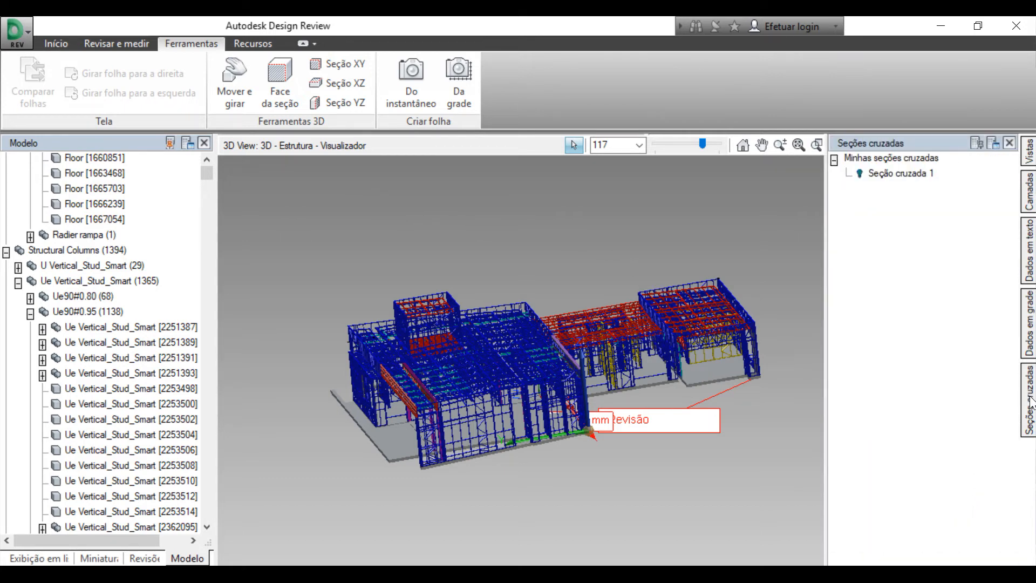
click(976, 144)
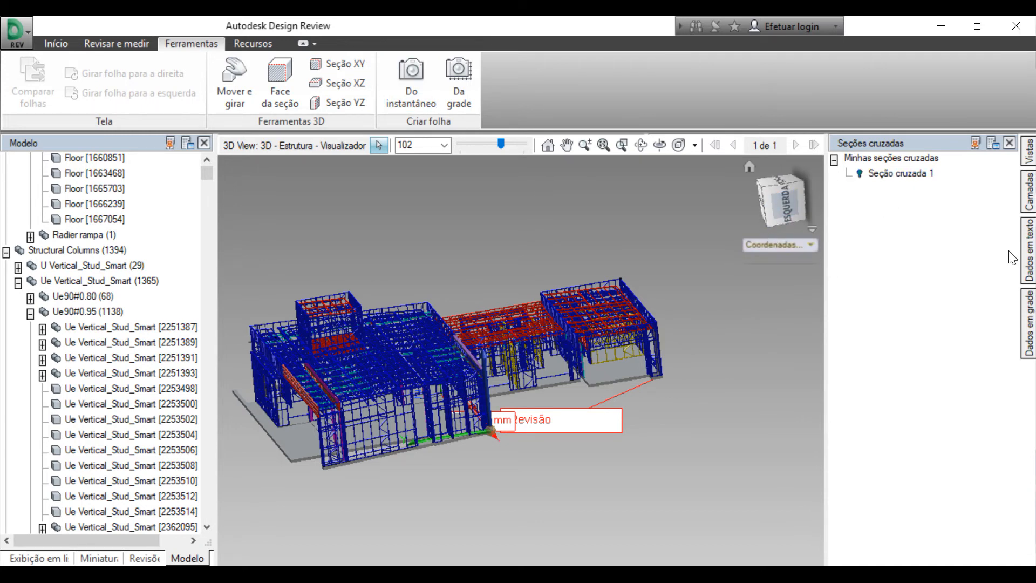
click(917, 174)
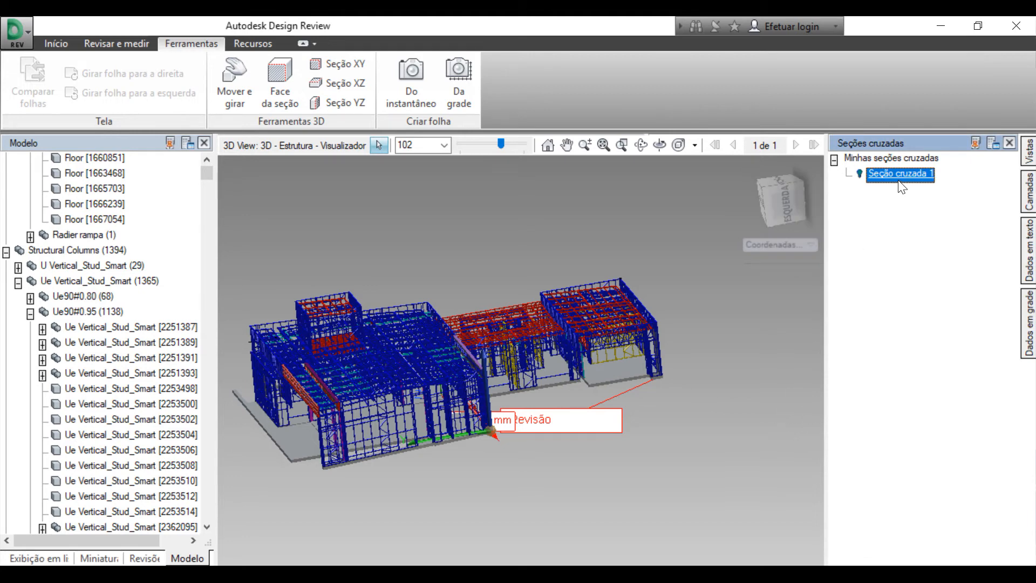
Set the saved cross-section Seção cruzada 1 to active so that it cuts the structure again
click(694, 394)
drag(695, 395, 779, 414)
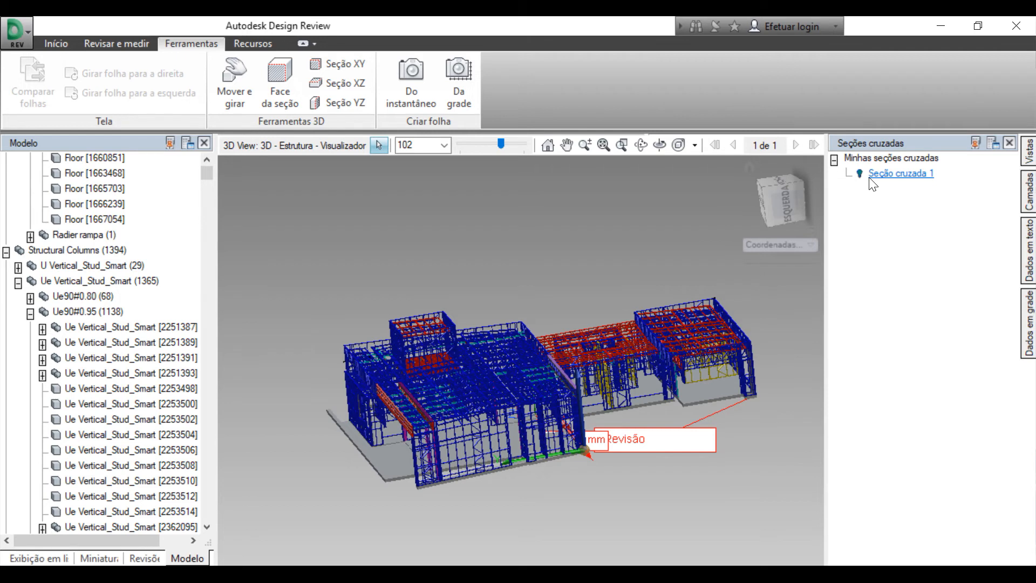
click(890, 174)
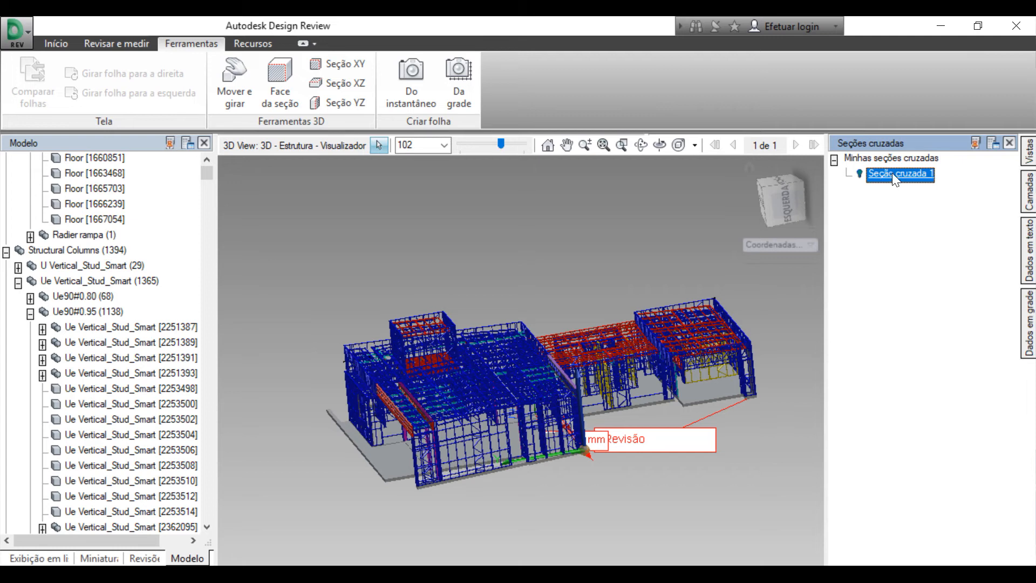
right_click(892, 173)
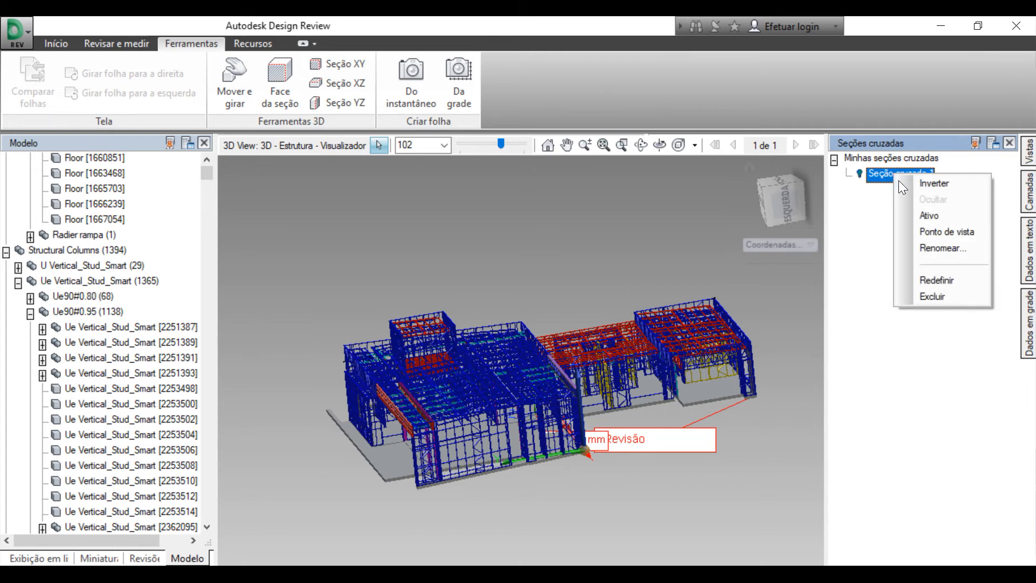
click(930, 213)
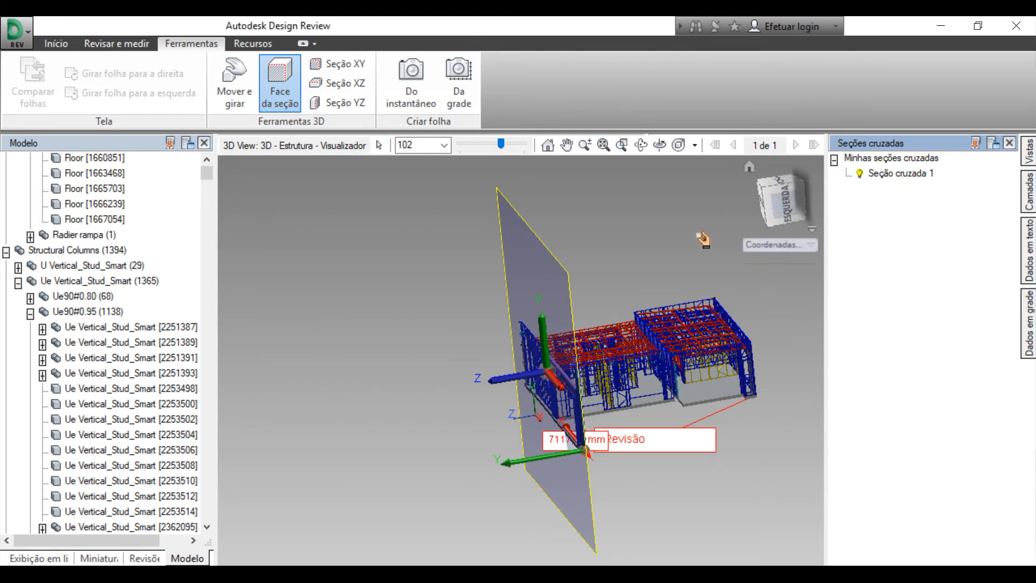
Invert Seção cruzada 1 to keep the opposite side of the structure, and hide its cutting plane
right_click(881, 181)
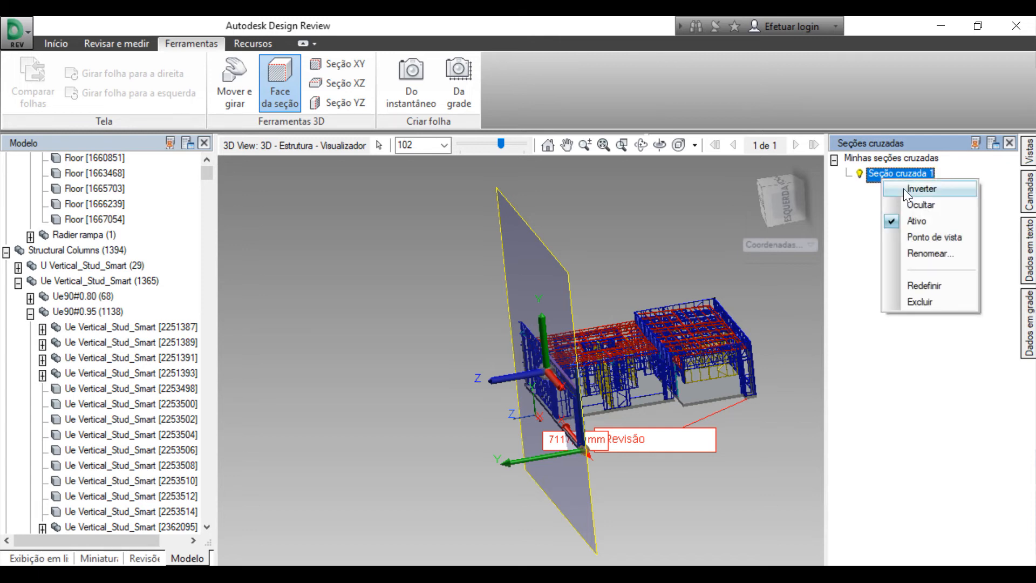
click(910, 190)
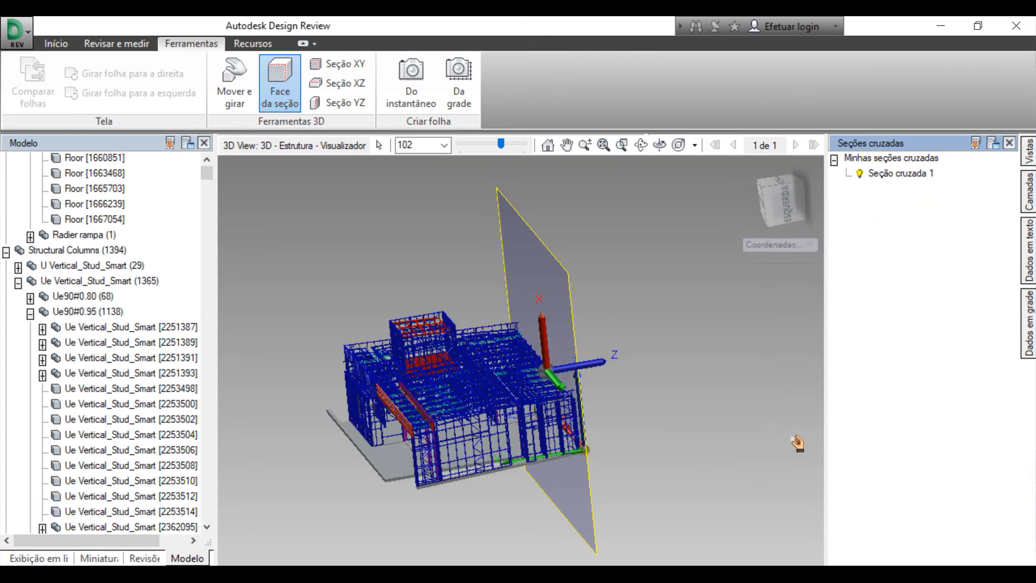
click(913, 181)
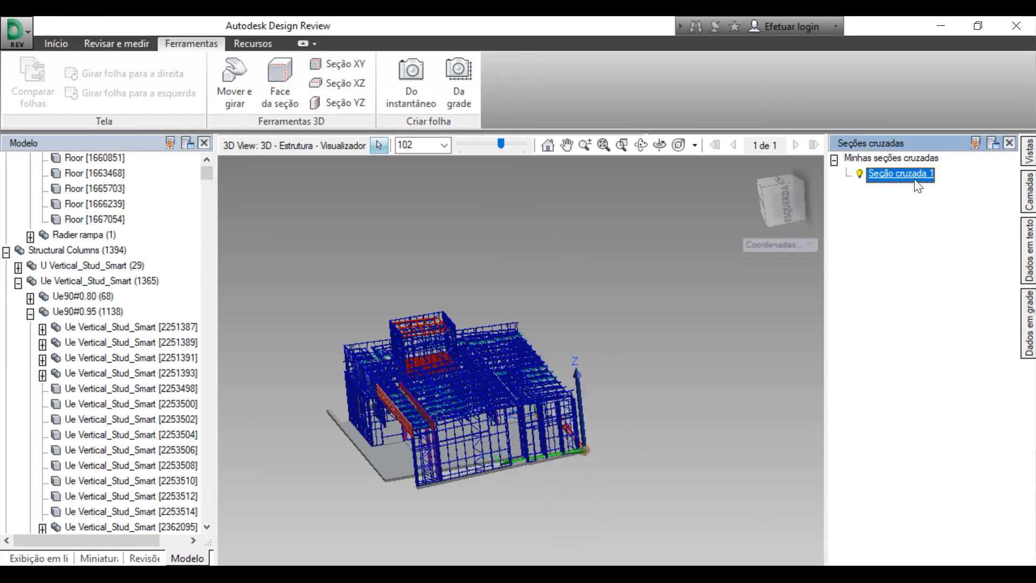
right_click(915, 183)
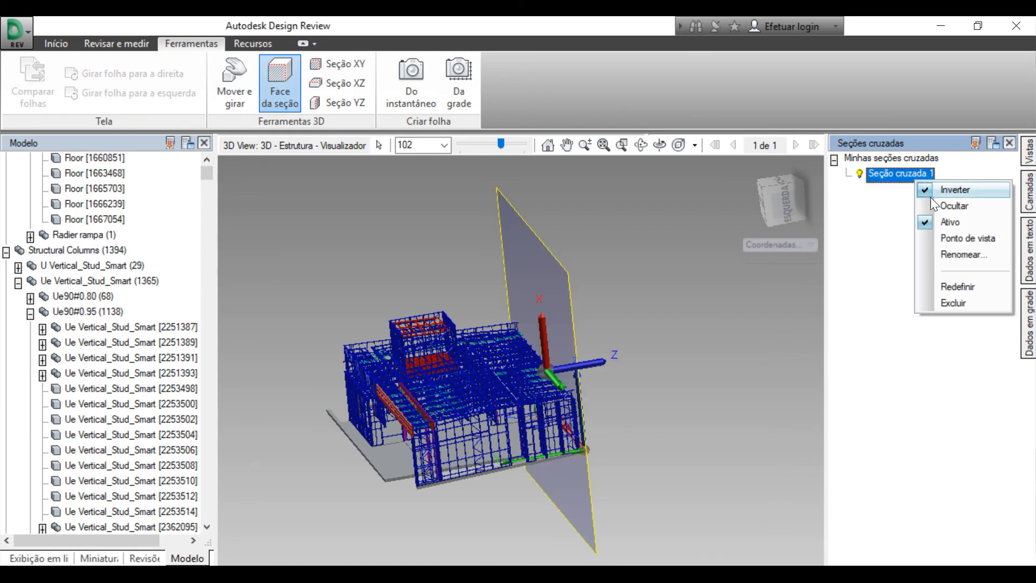
click(944, 206)
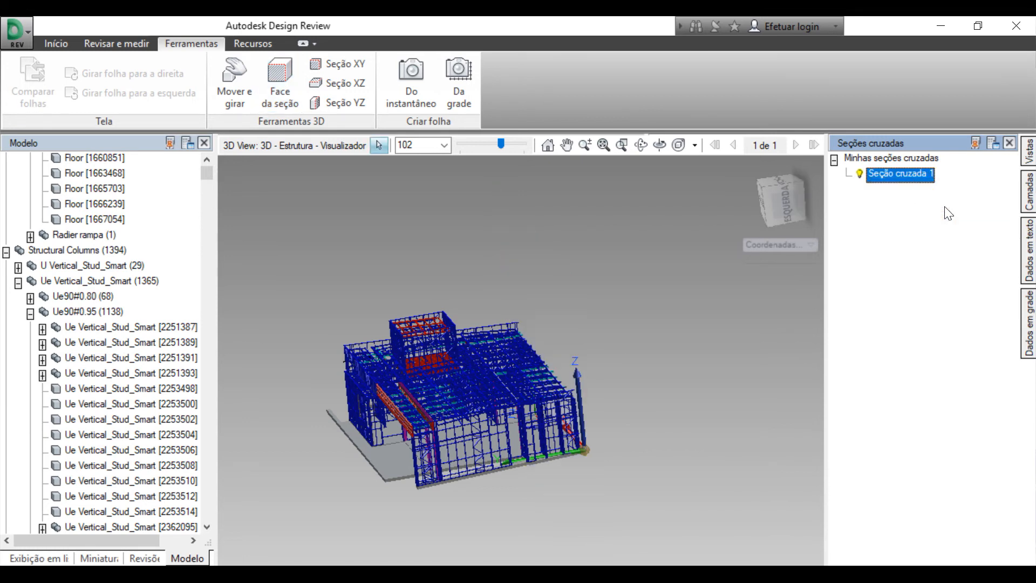
Try to move the lilac horizontal beam above the wide opening along its Z axis with the Move and Rotate tool
shift+middle_drag(411, 488, 453, 495)
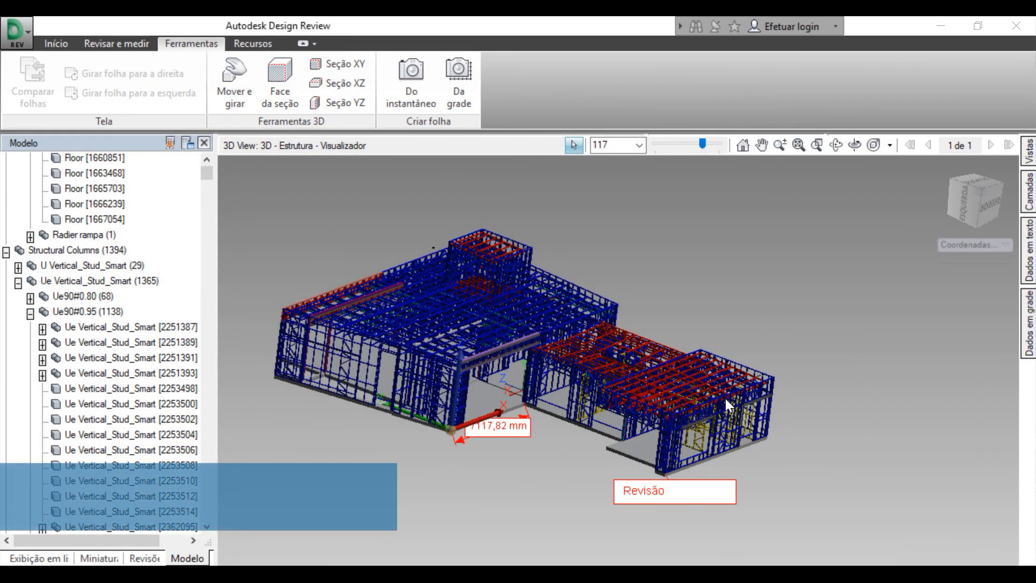
middle_drag(728, 393, 740, 392)
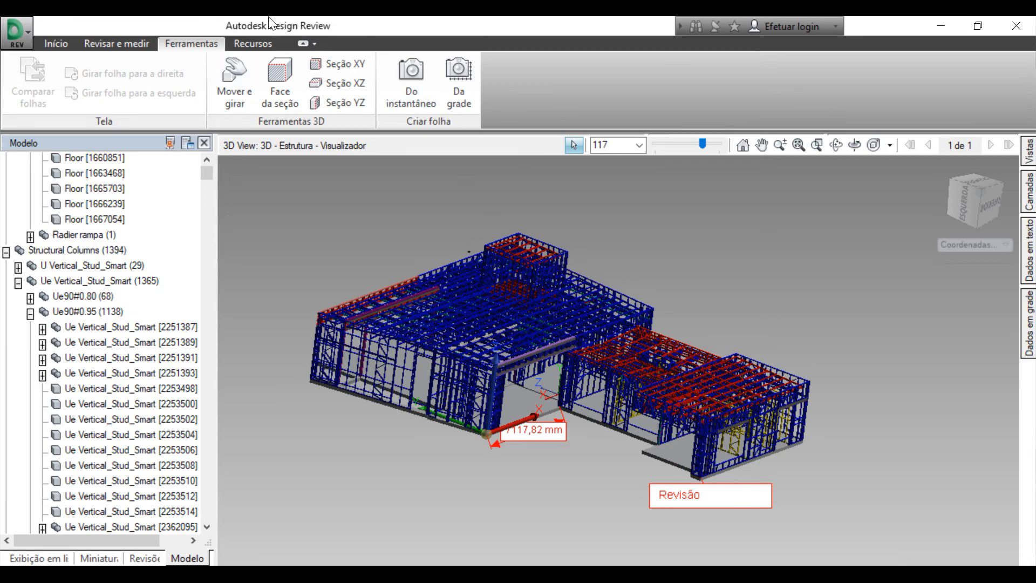
click(247, 86)
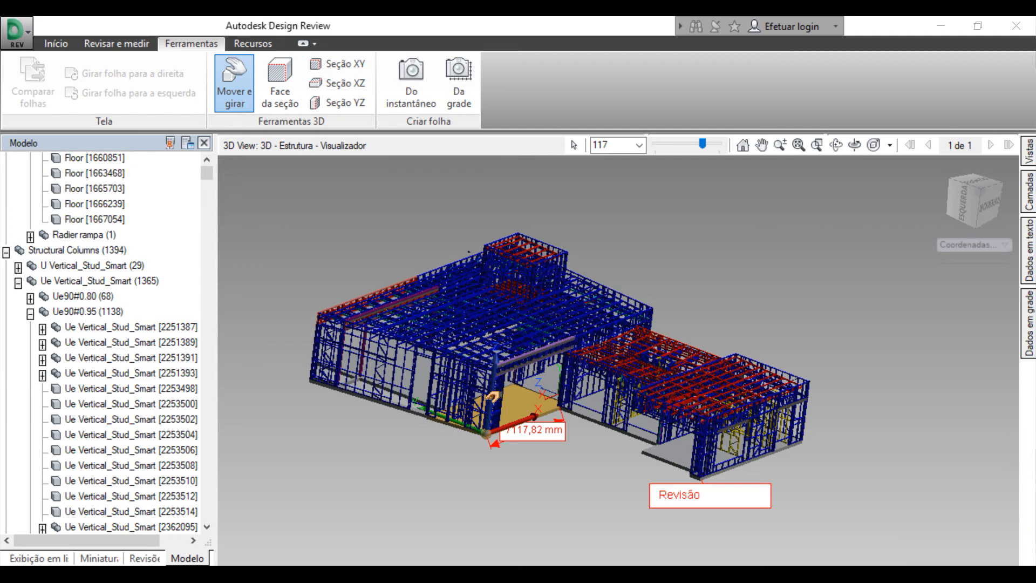
scroll(492, 397, up, 5)
middle_drag(545, 459, 486, 466)
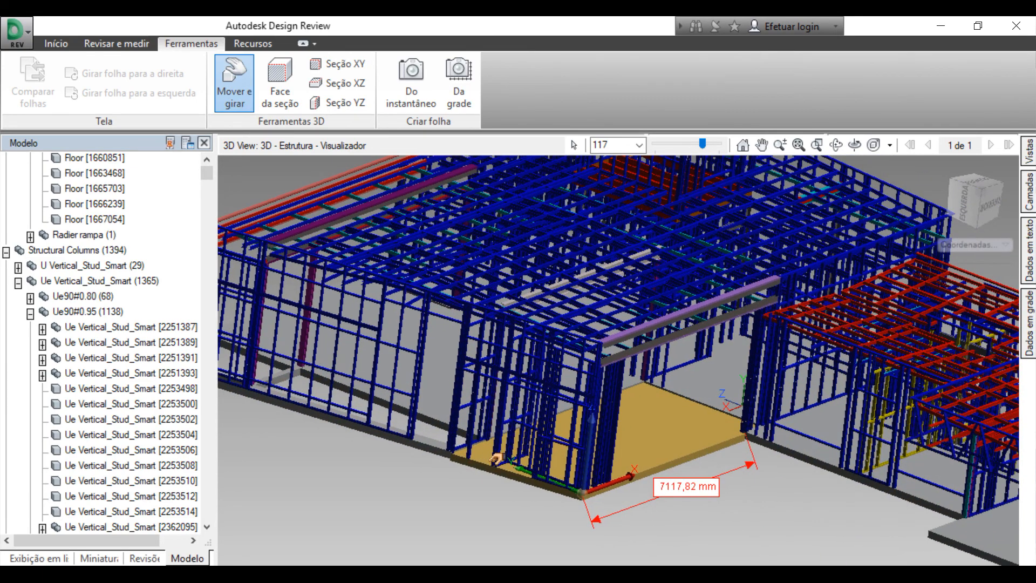
click(630, 330)
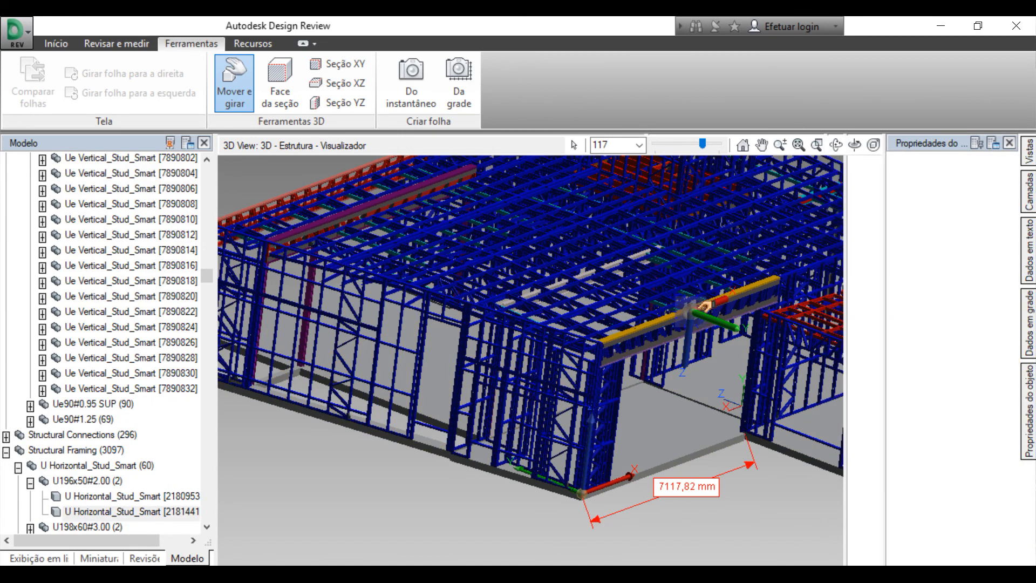
drag(690, 350, 669, 336)
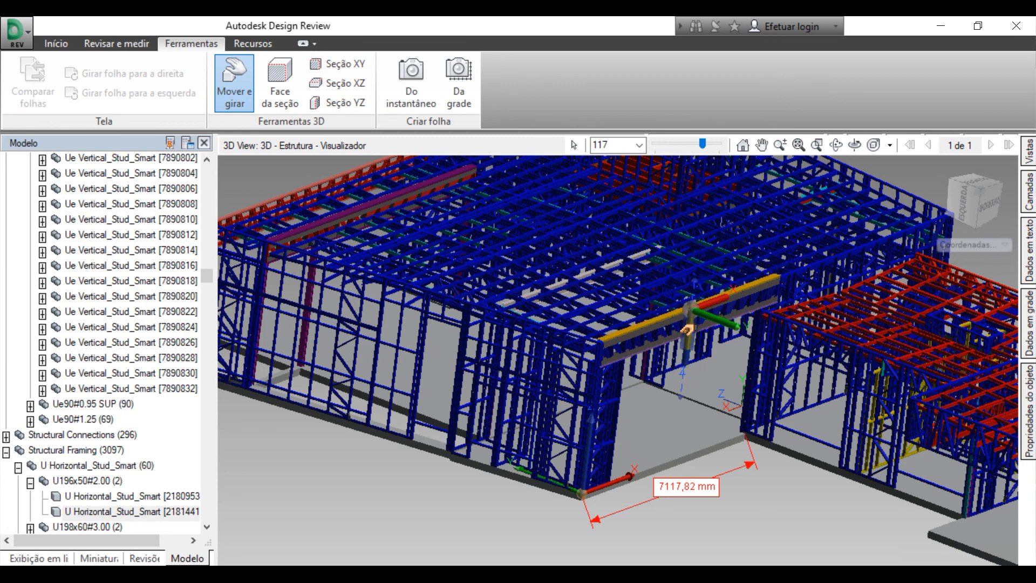
Select the whole Floors group in the model tree and move it down along its Y axis, away from the structure
scroll(488, 338, down, 3)
drag(208, 275, 190, 164)
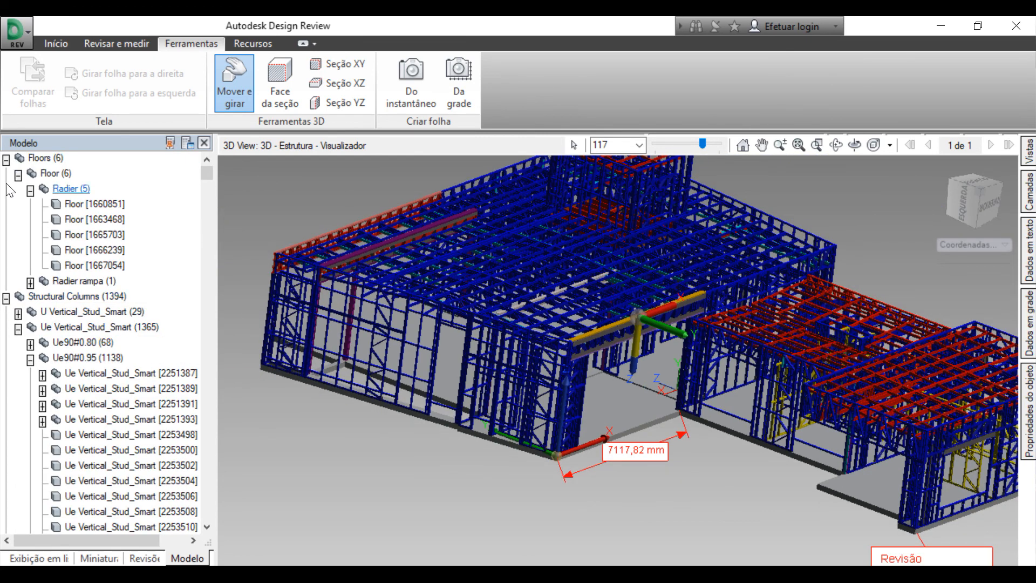
click(41, 158)
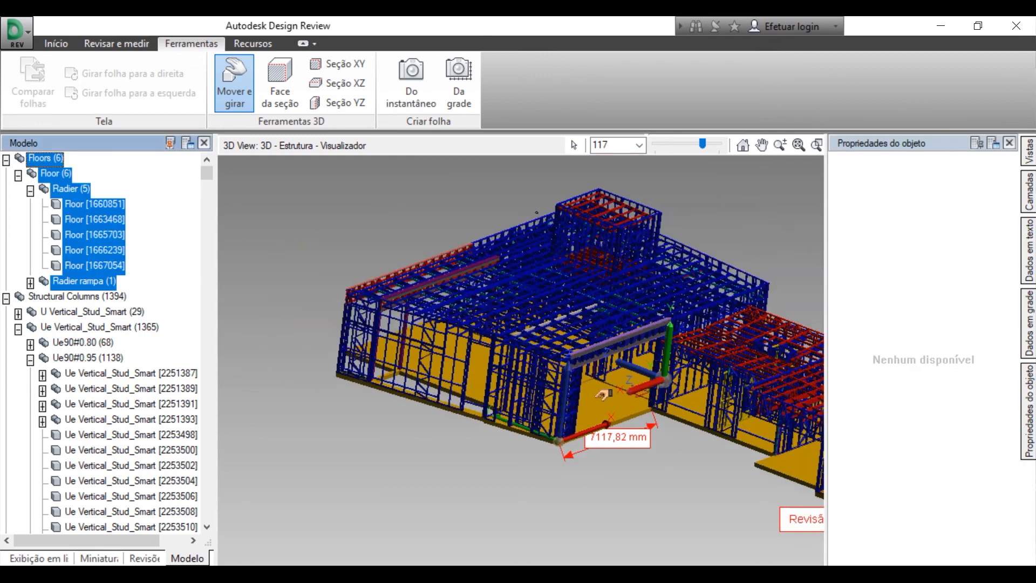
click(235, 84)
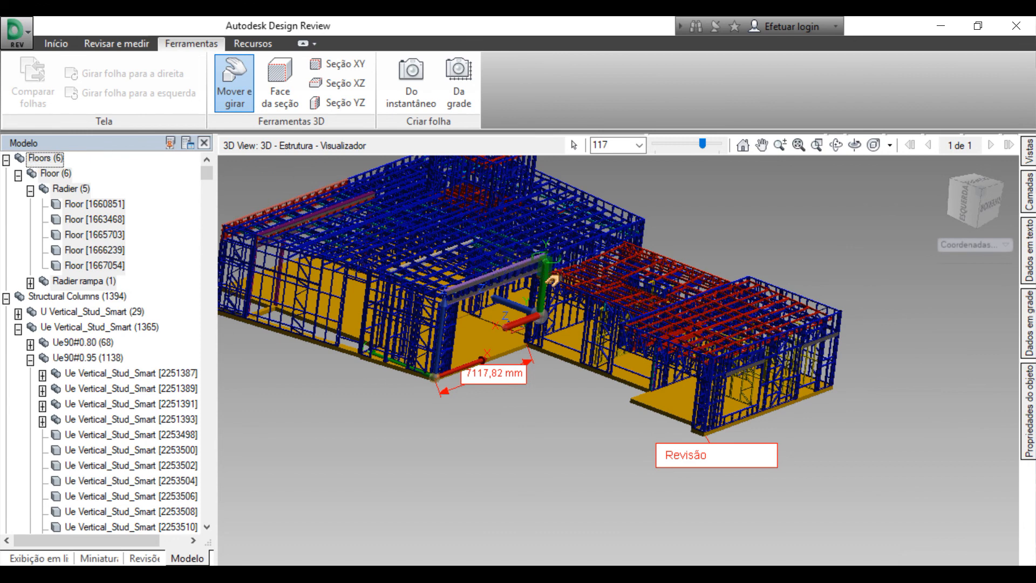
drag(547, 292, 528, 422)
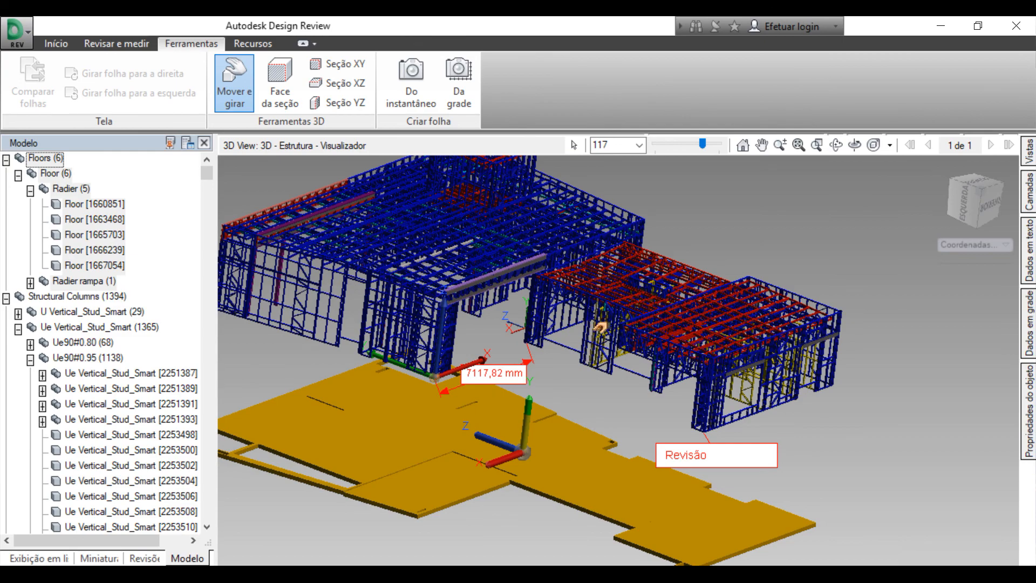